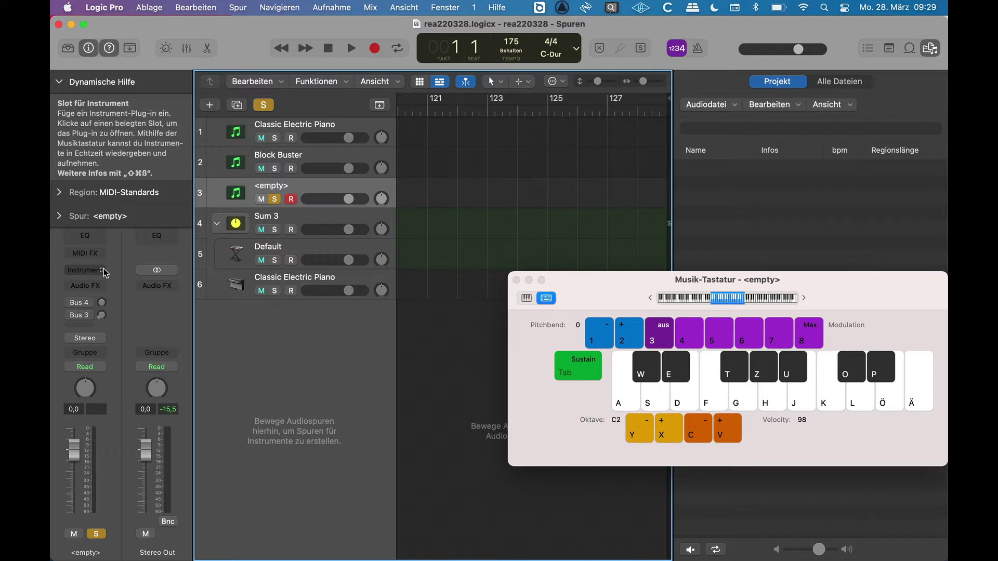
- Insert Reaktor (Stereo) into the empty track's Instrument slot
click(104, 271)
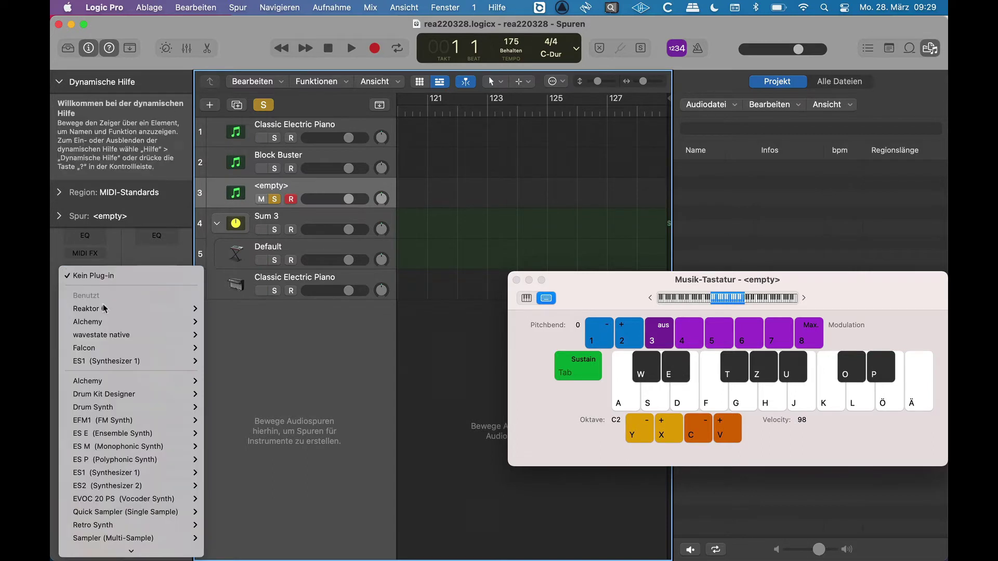
click(218, 323)
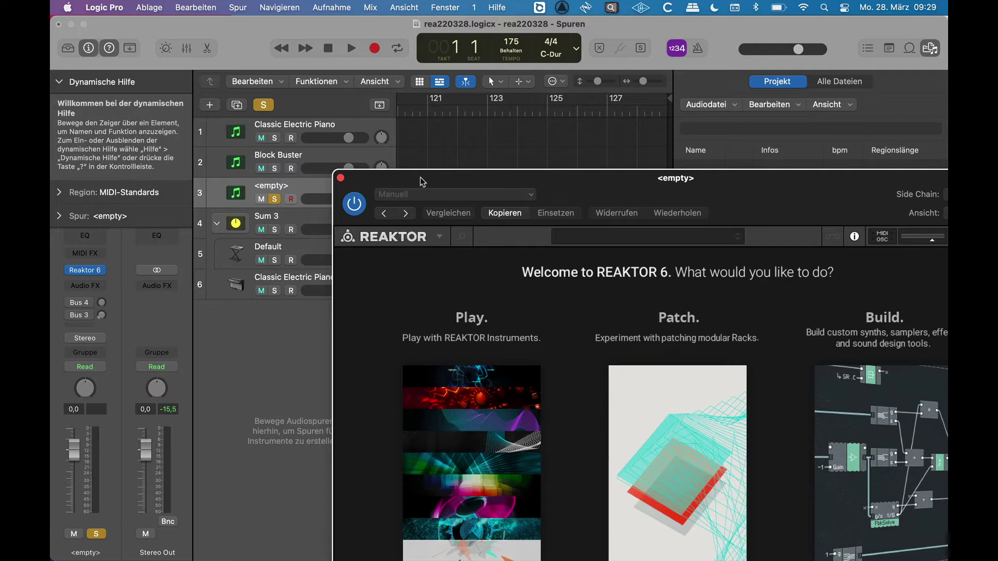
- Move the Reaktor window to the top-left of the screen
drag(422, 181, 273, 47)
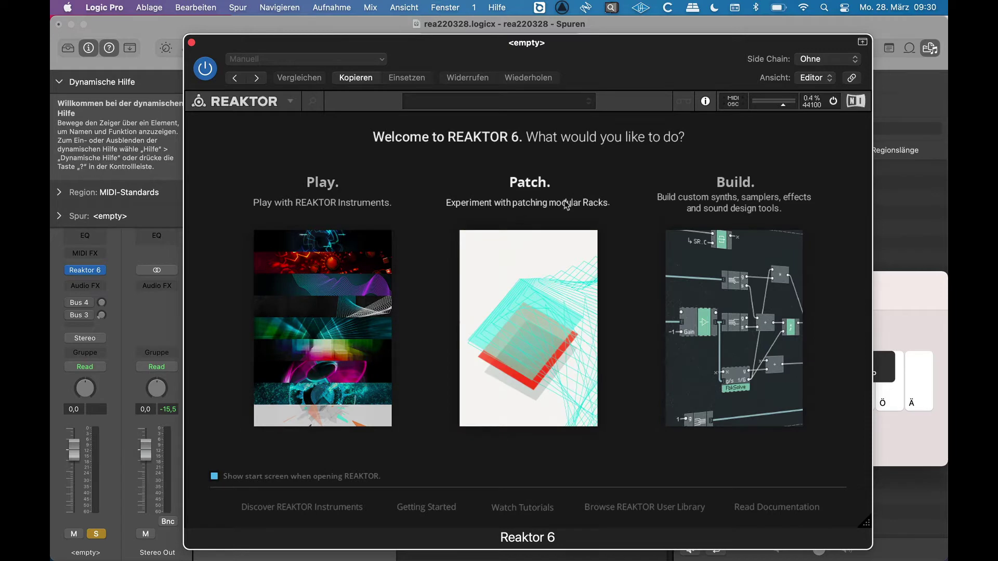
- Enter Reaktor's Play view, enlarge the browser's folder list, and start a new rack
click(328, 262)
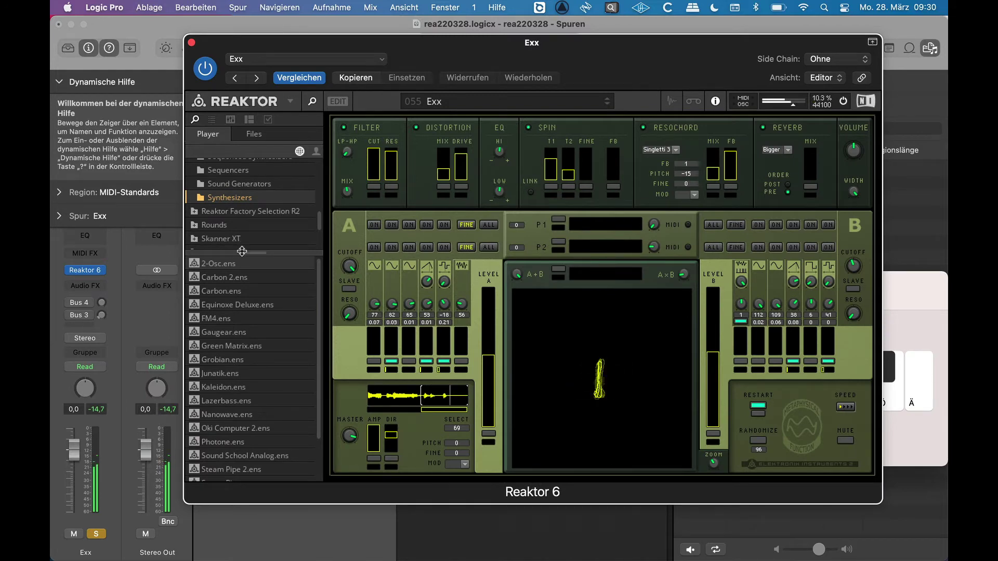
drag(250, 253, 250, 290)
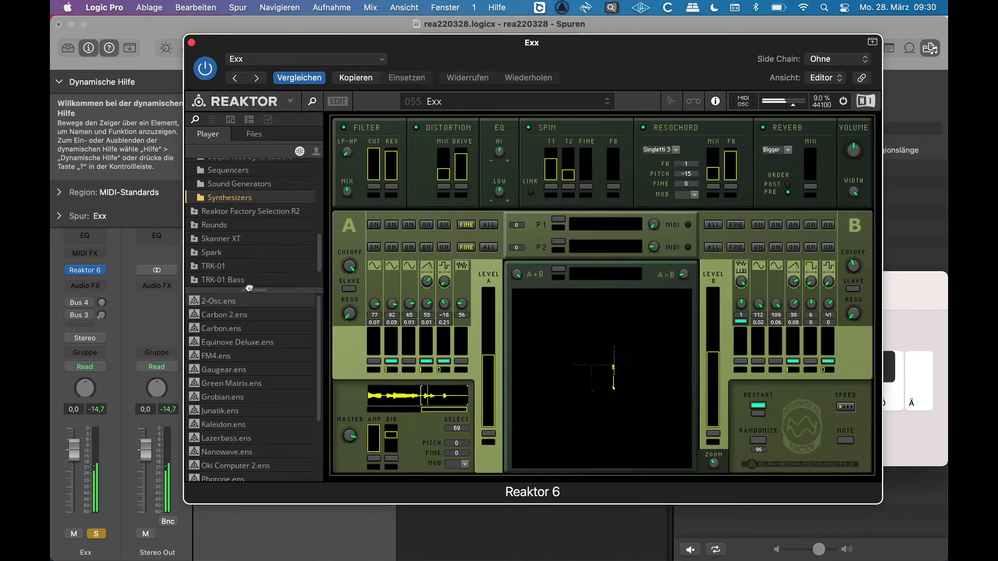
click(290, 102)
mouse_move(298, 125)
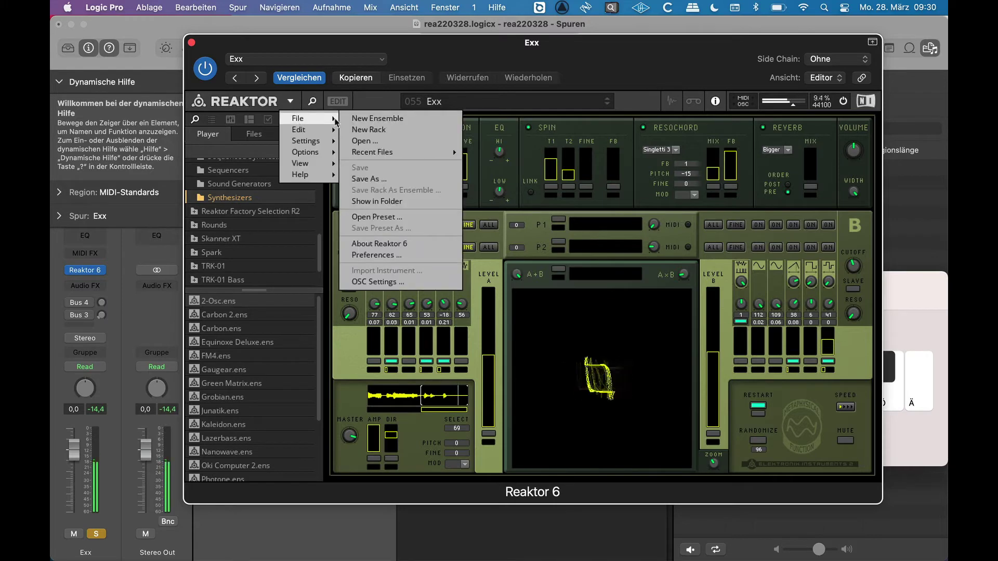
click(372, 129)
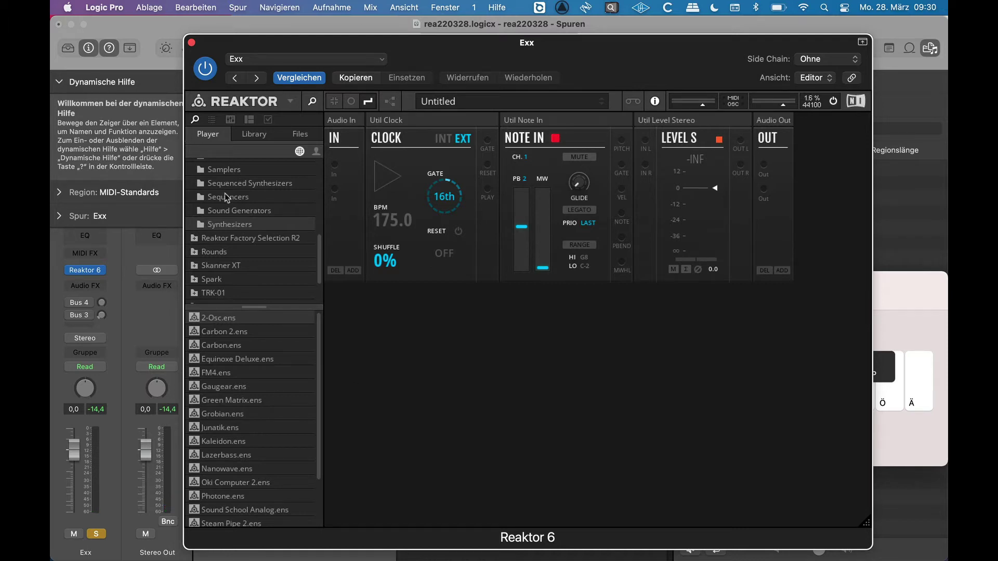
- Browse Blocks Primes > Racks > Soundscape and load the Altair IV rack
scroll(230, 207, up, 5)
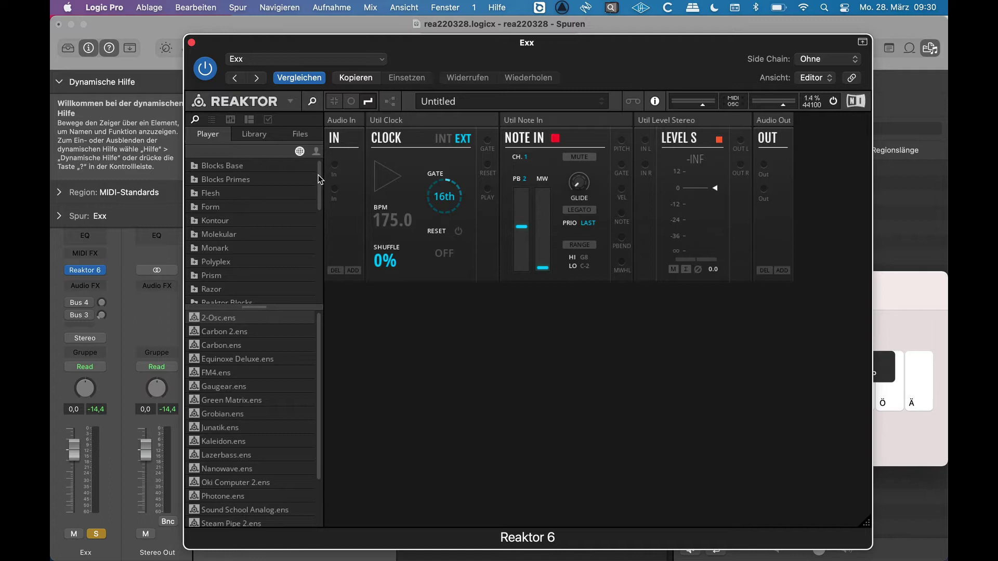
scroll(319, 171, down, 1)
scroll(319, 167, up, 1)
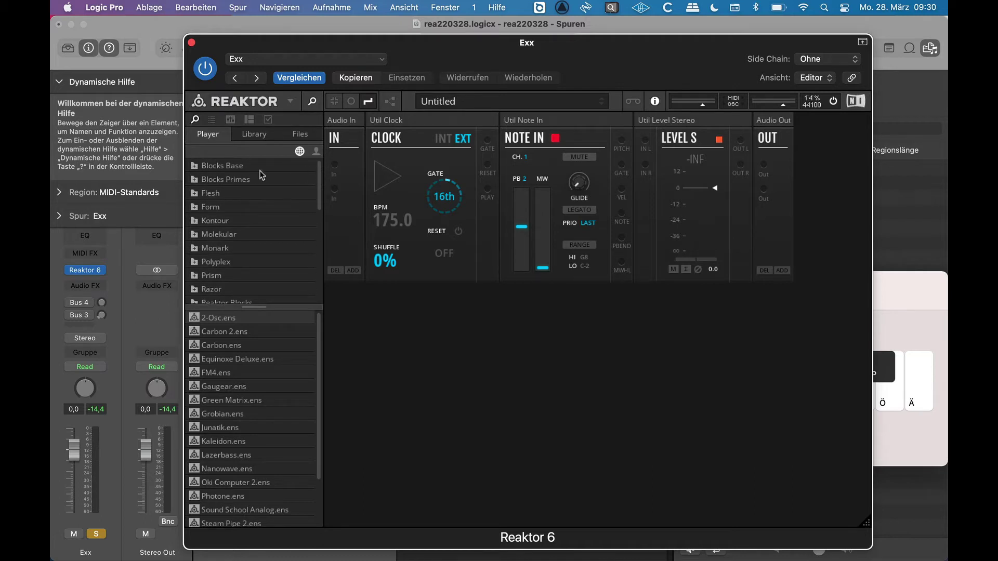
click(227, 180)
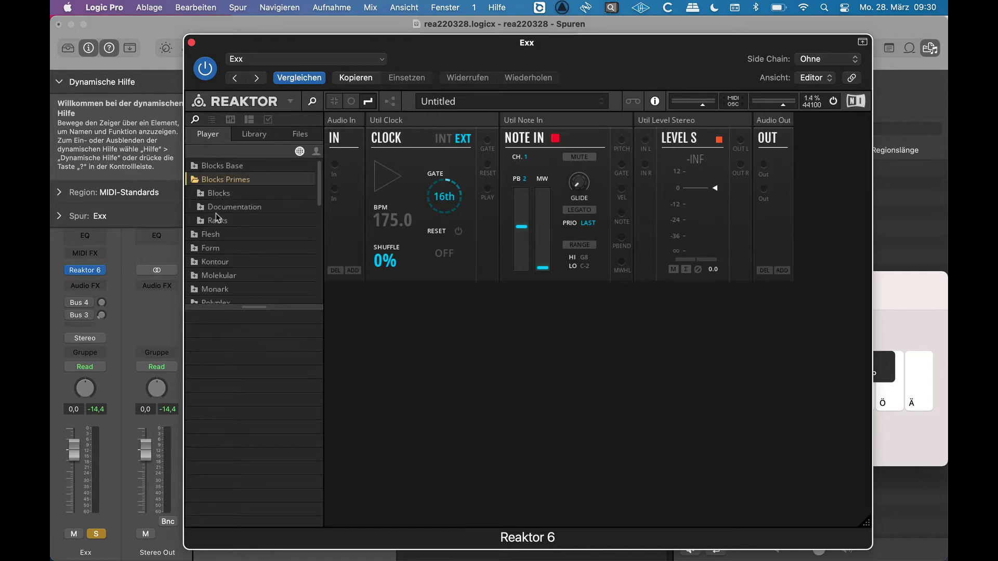
click(216, 220)
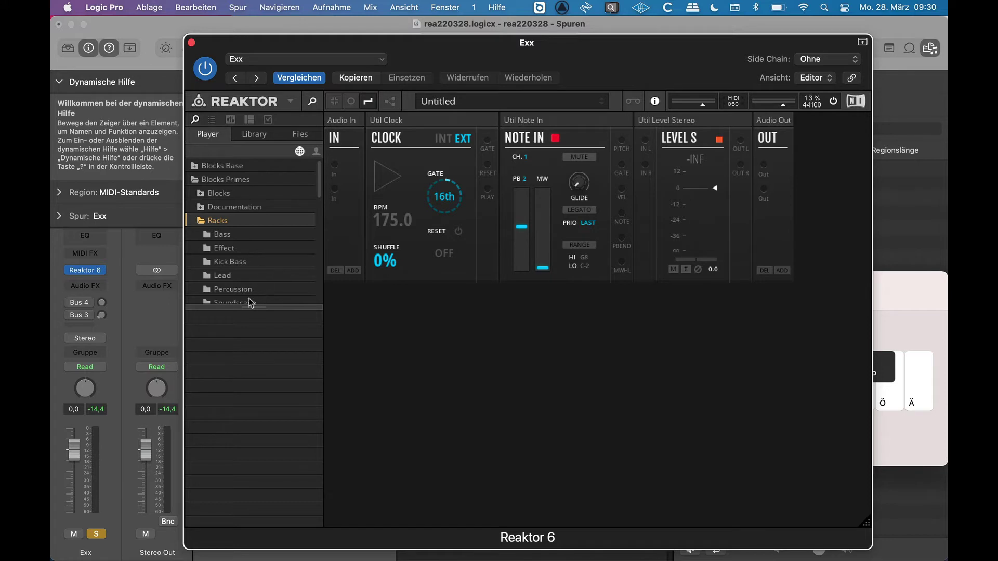
key(m)
key(o)
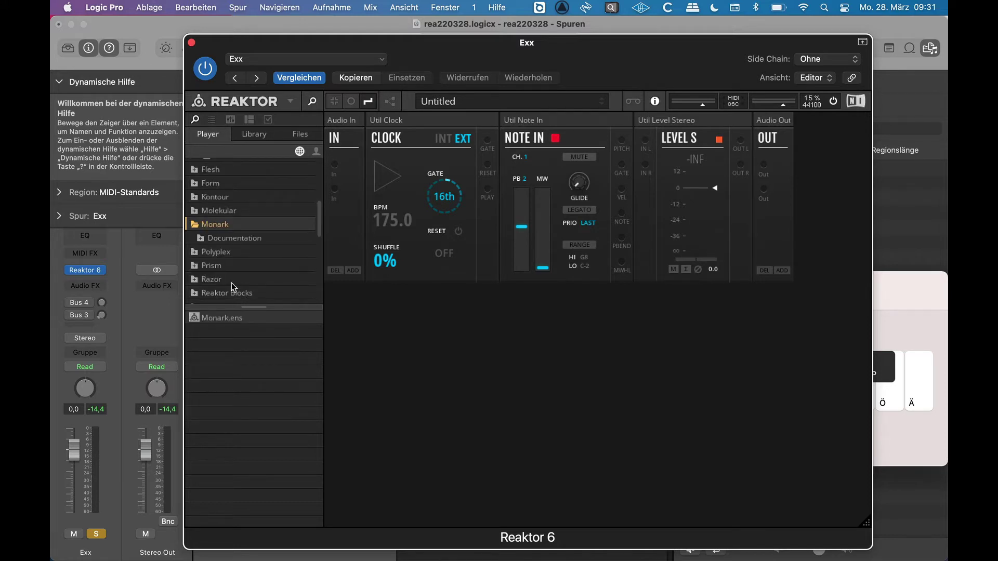
scroll(237, 227, up, 3)
click(234, 183)
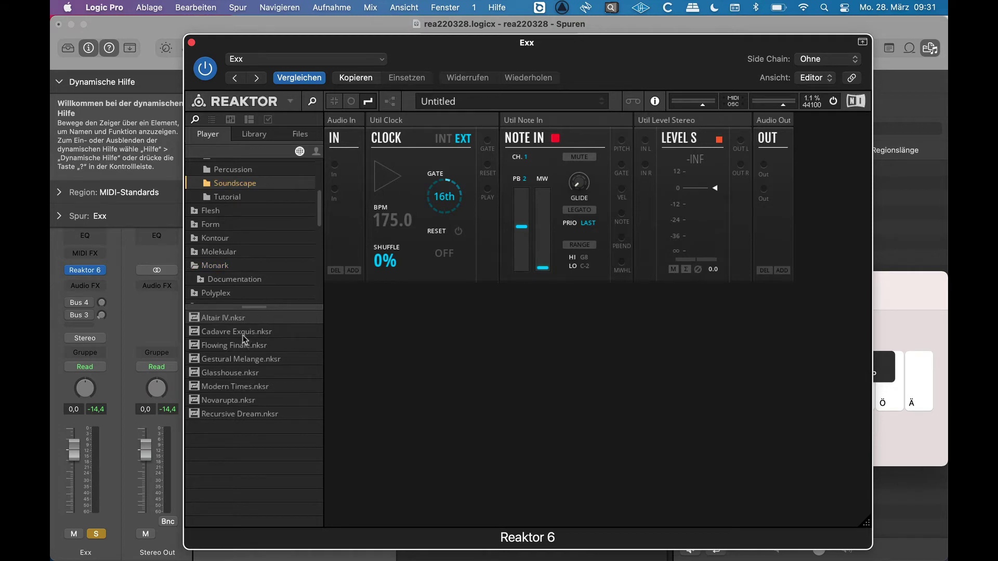
click(217, 317)
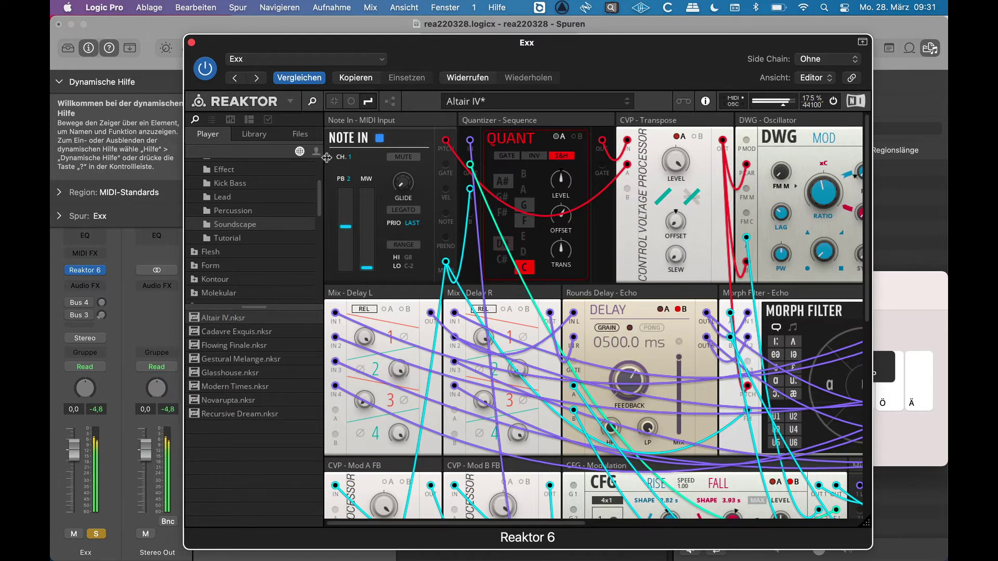
- Turn off solo and mute the Exx channel in Logic's mixer
click(290, 102)
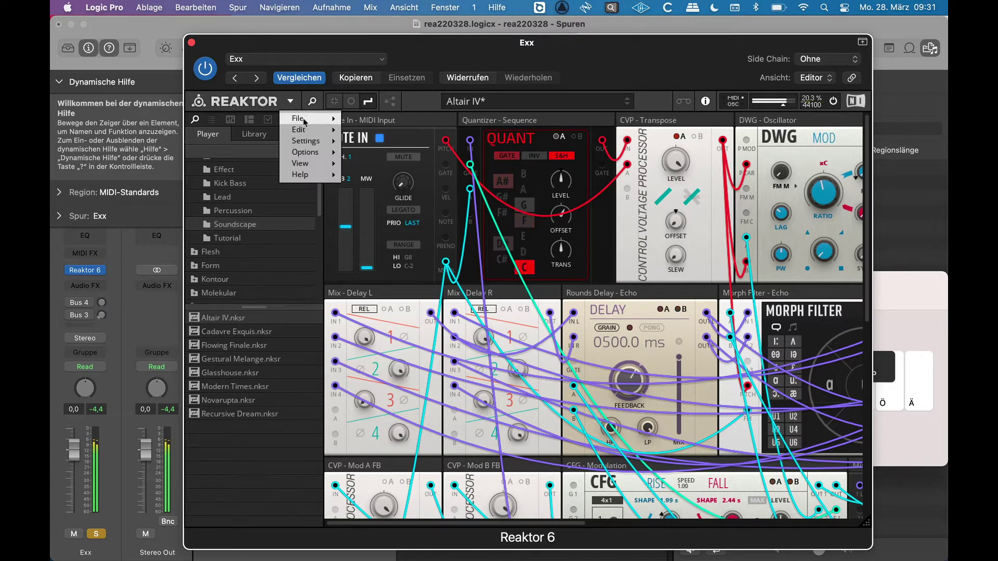
click(93, 535)
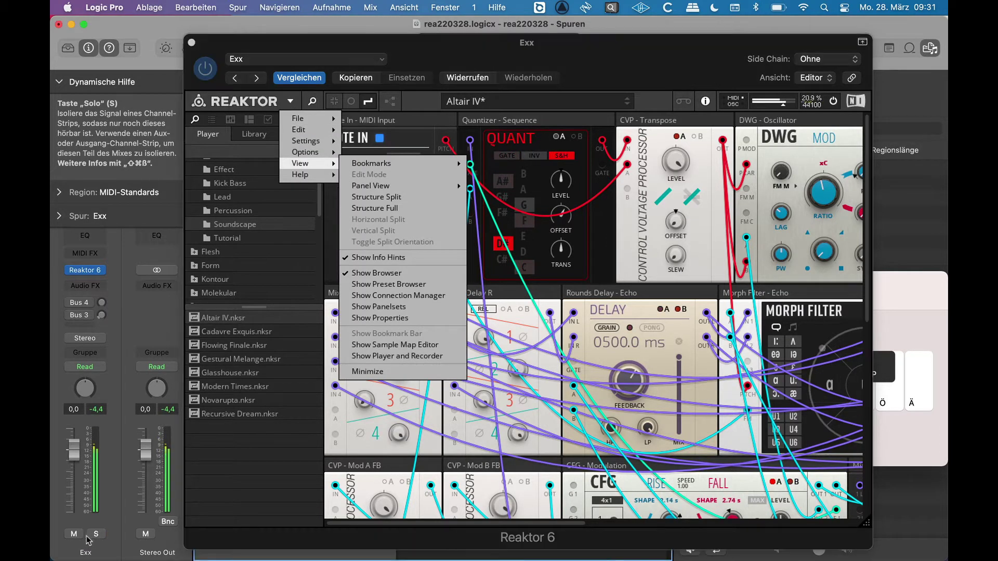
click(74, 534)
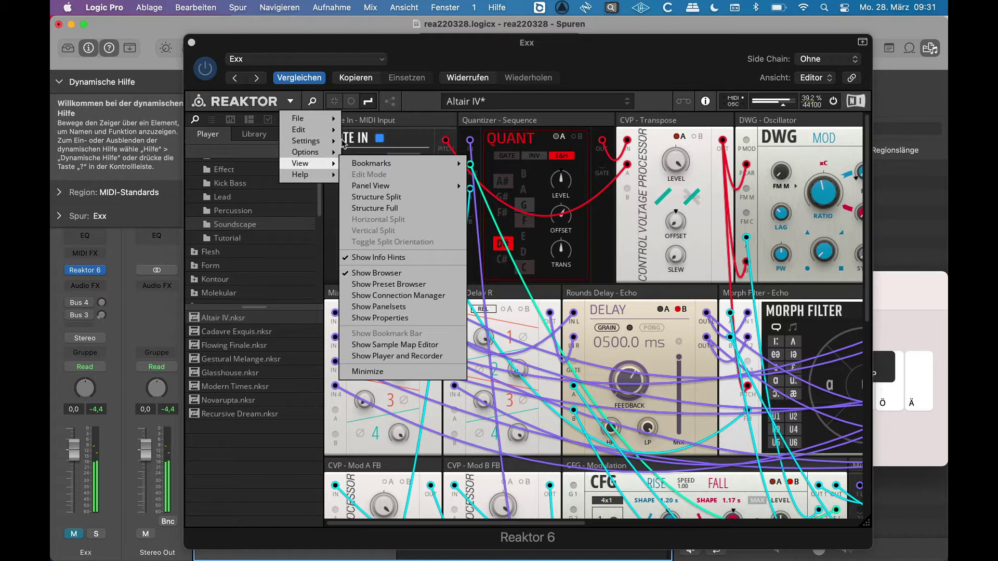
- Save the Altair IV rack as an ensemble and bring Reaktor's main menu back up
mouse_move(318, 123)
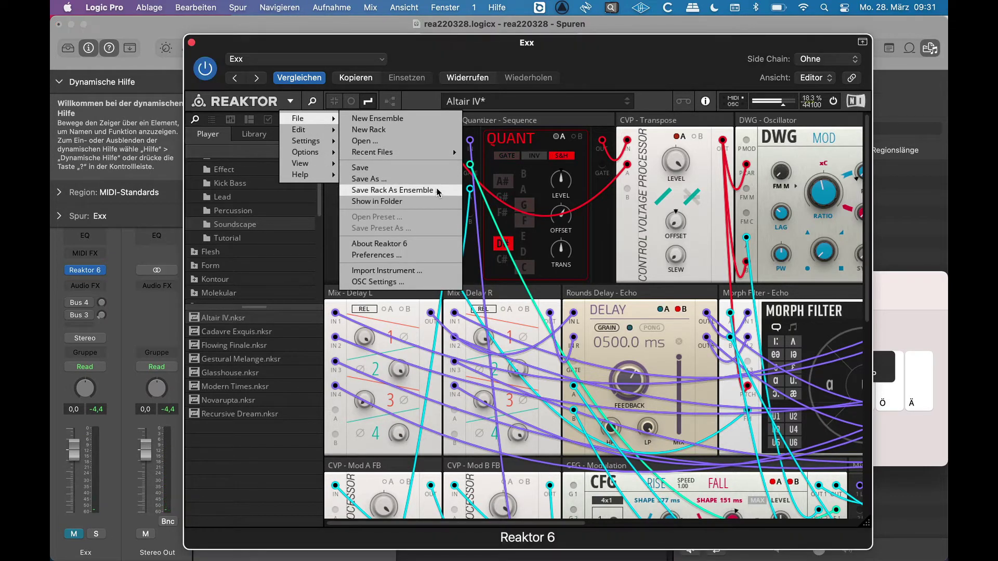
click(437, 190)
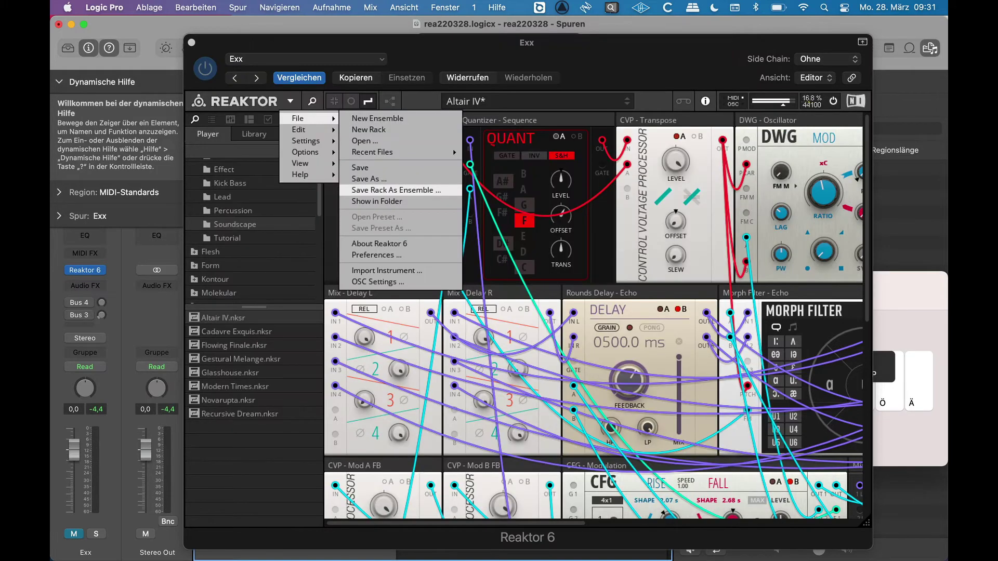
click(465, 184)
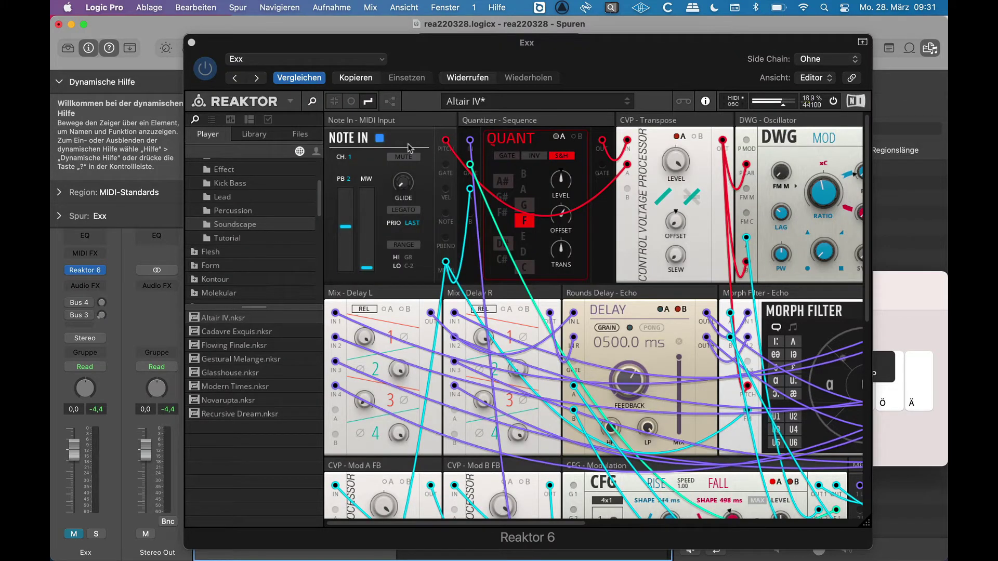
click(290, 103)
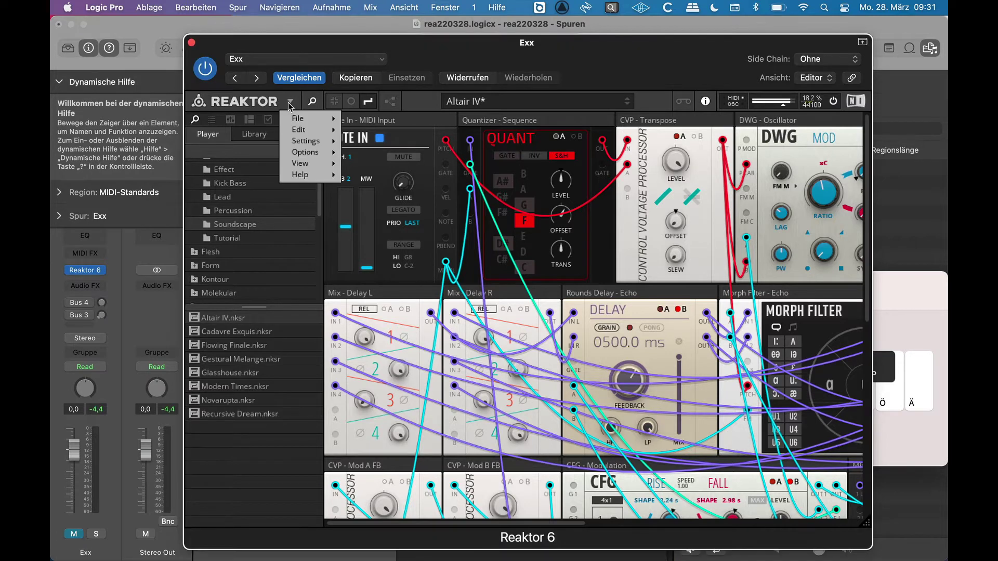
- Choose New Ensemble and decline saving the Altair IV changes
mouse_move(307, 119)
click(378, 119)
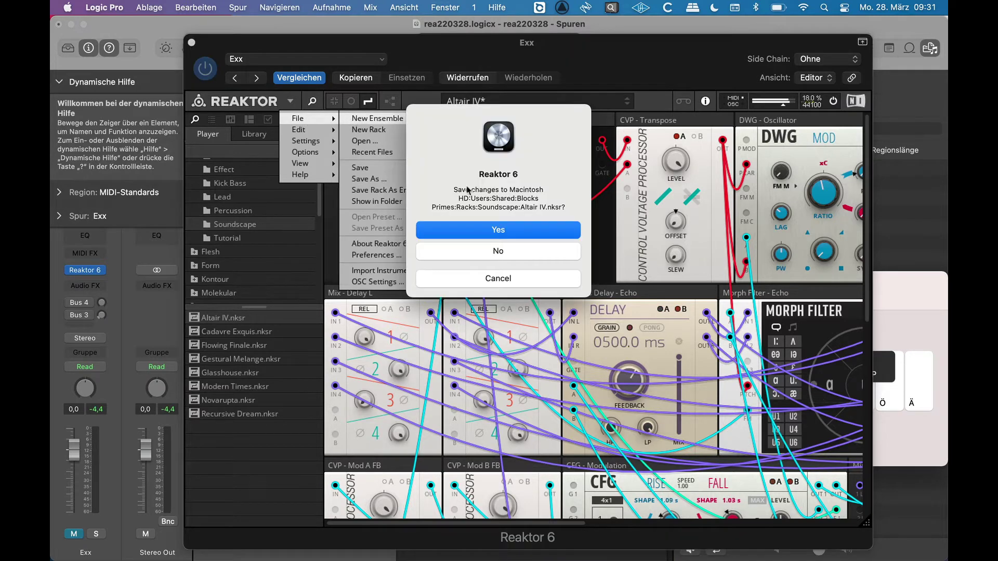
click(492, 252)
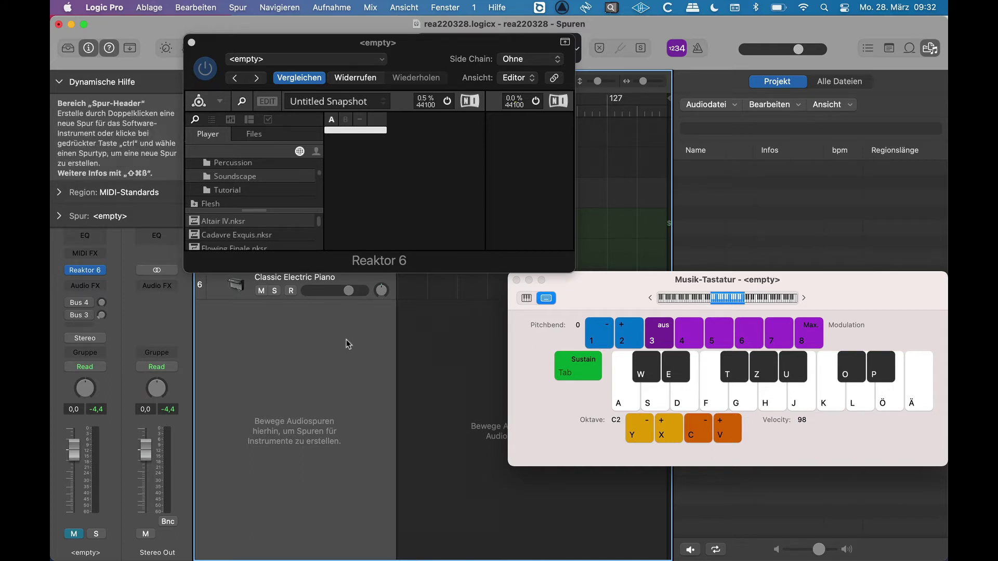
- Load Memory Drum 2 from the Reaktor Factory Library's Samplers folder
click(259, 176)
scroll(260, 172, down, 5)
click(260, 176)
scroll(260, 172, down, 2)
click(260, 177)
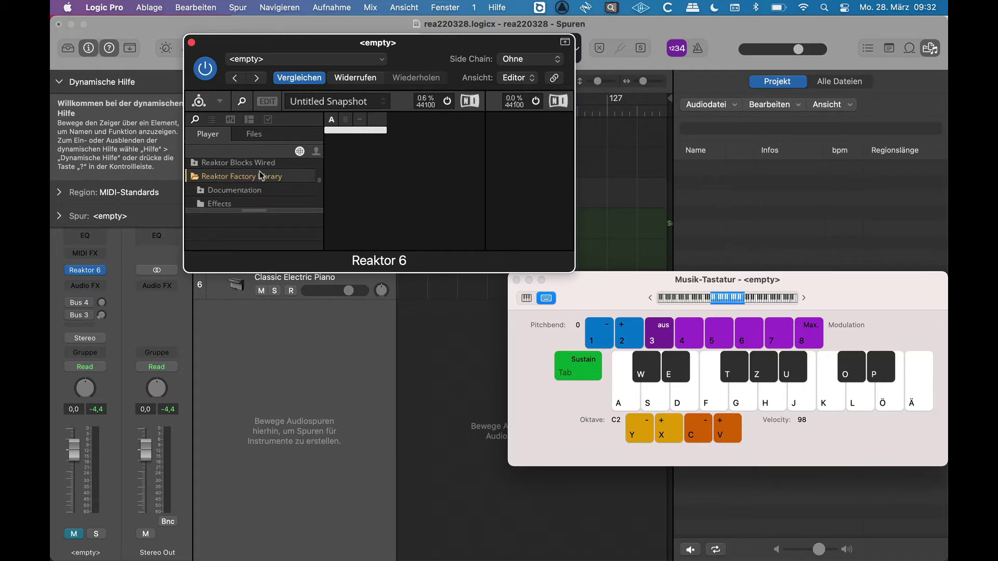
scroll(260, 172, down, 3)
click(260, 176)
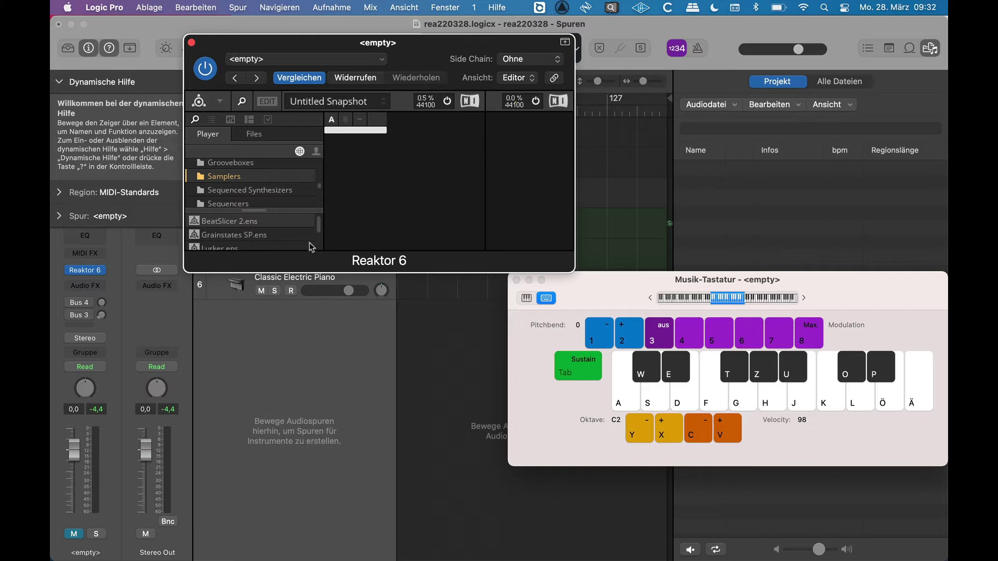
drag(320, 226, 319, 239)
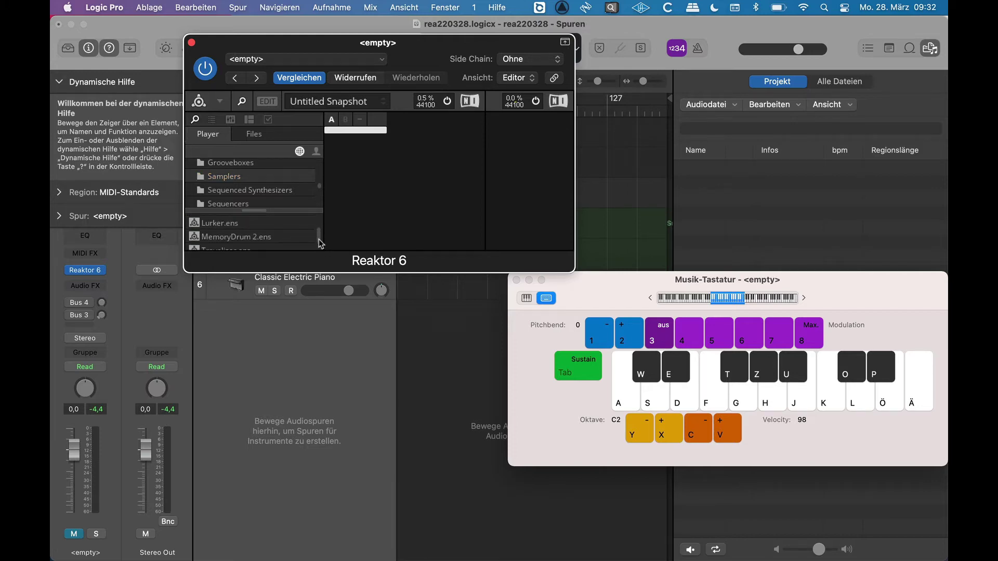
double_click(236, 236)
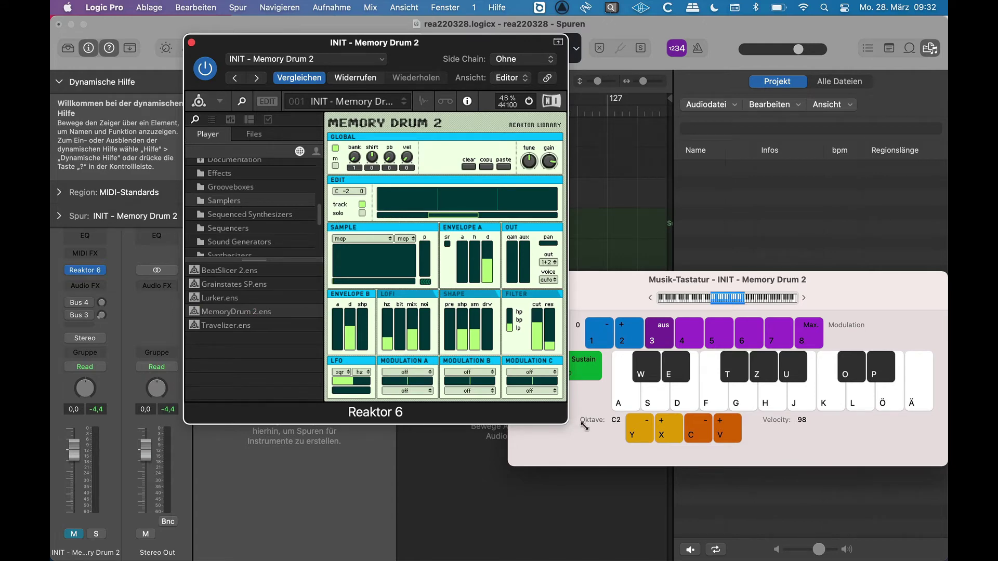
- Unmute and solo the Memory Drum channel, audition notes A, S, D, and show the sample map
click(73, 533)
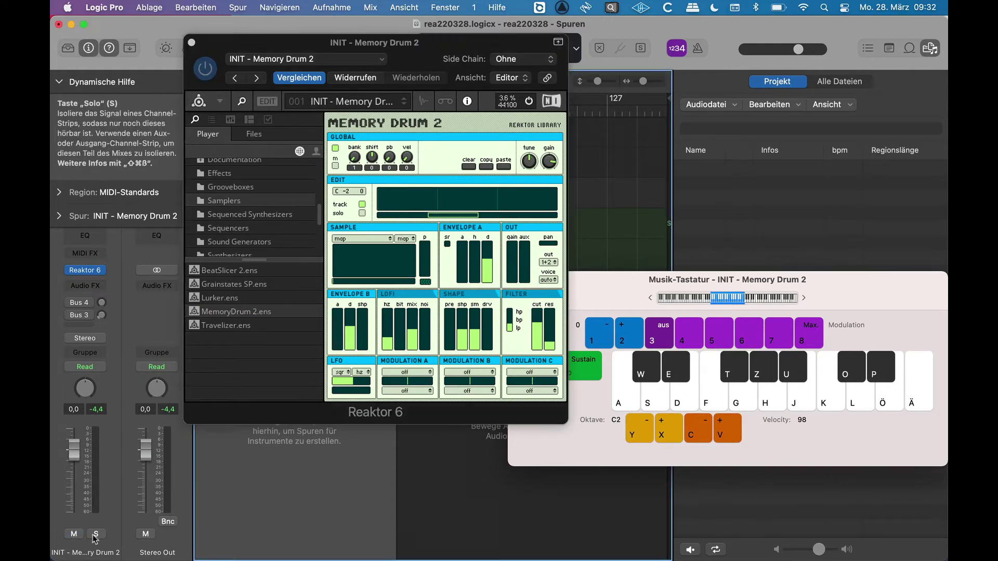
click(96, 534)
key(a)
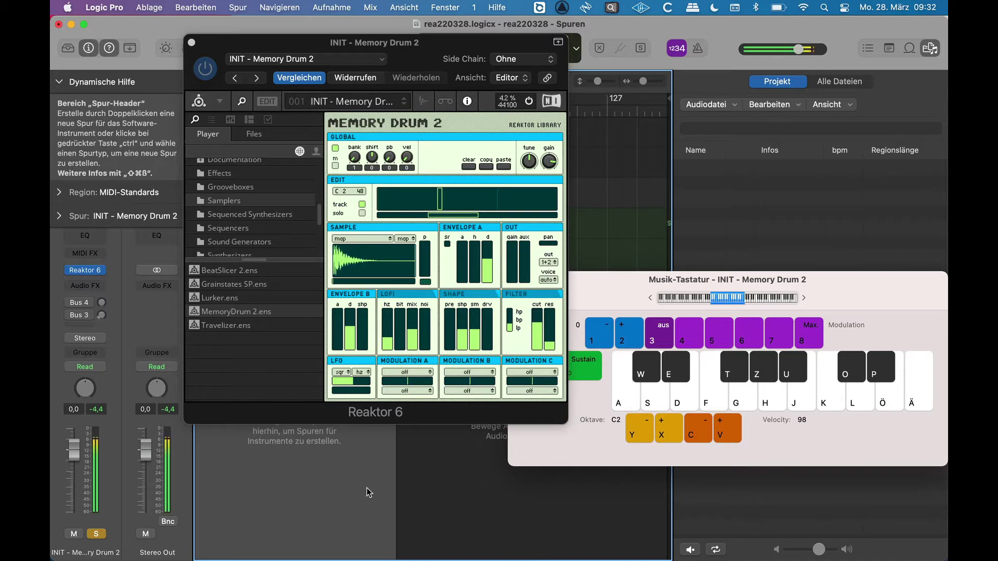
key(s)
key(d)
key(a)
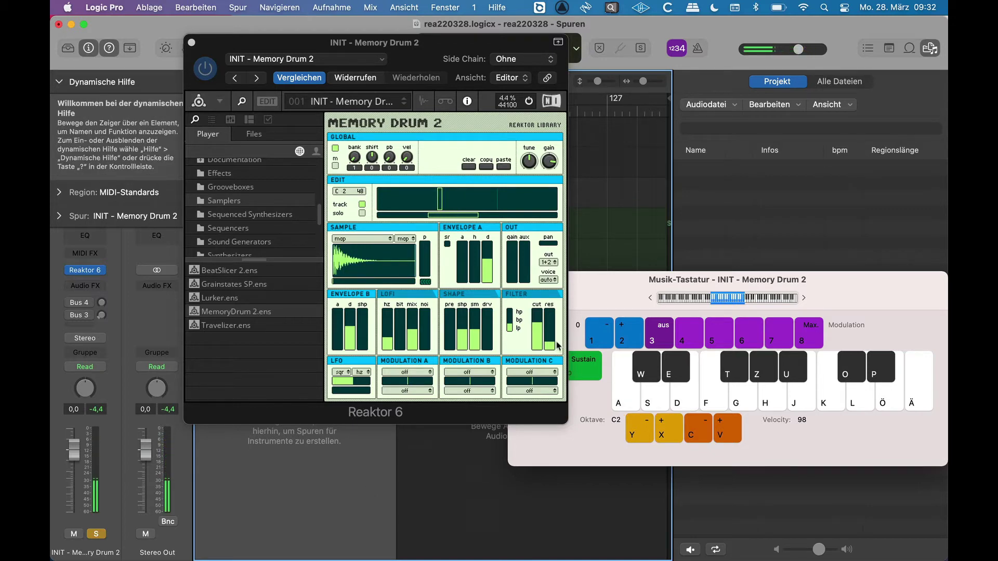
click(424, 101)
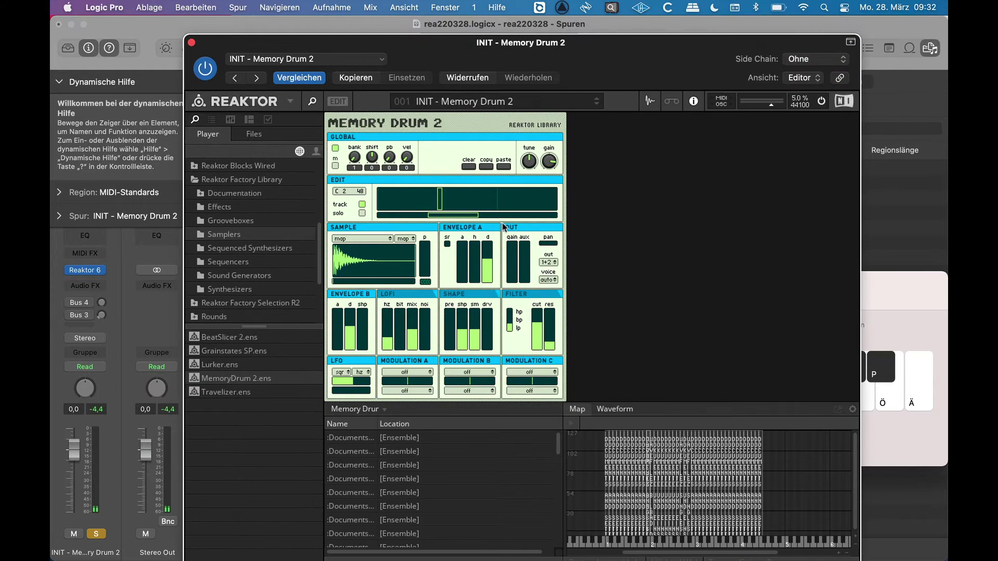
click(608, 525)
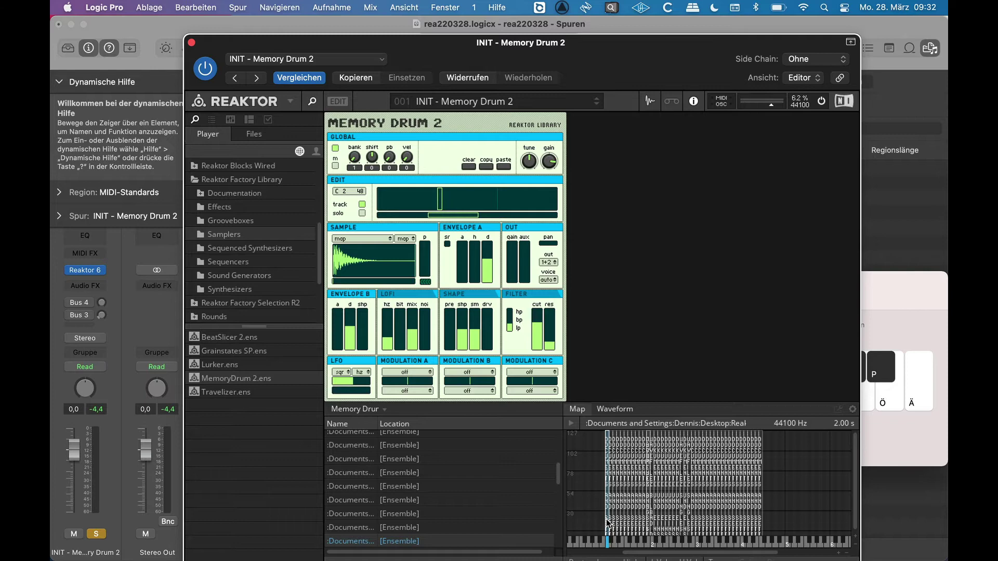
right_click(607, 518)
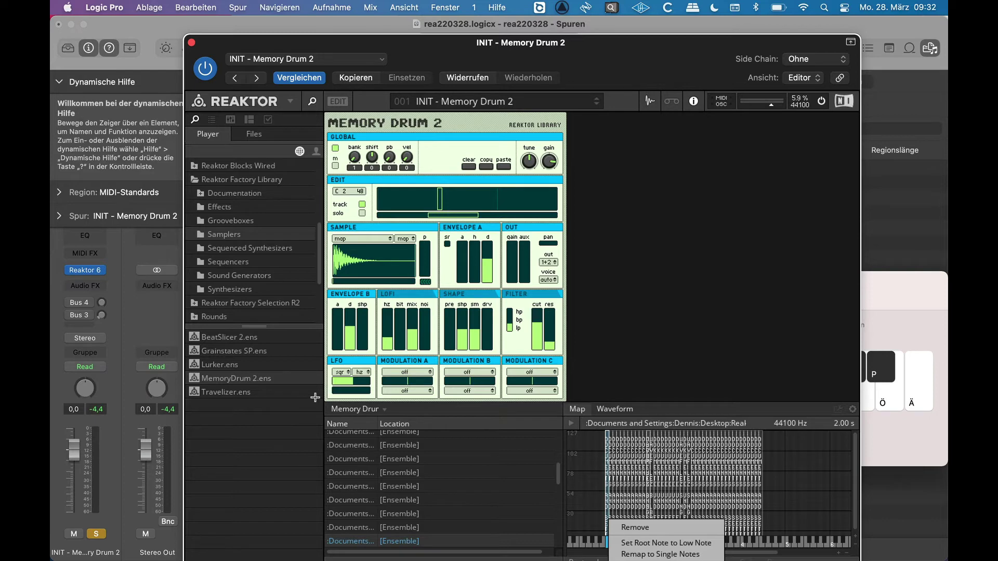
click(339, 102)
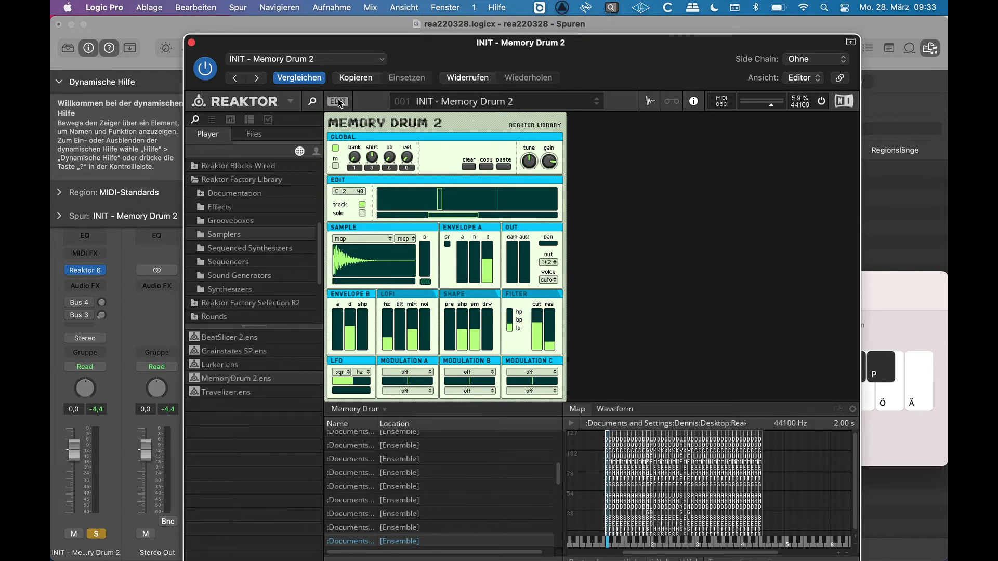
- Enter edit mode, select the root-72 sample, and inspect its context menu and import/export options
click(338, 101)
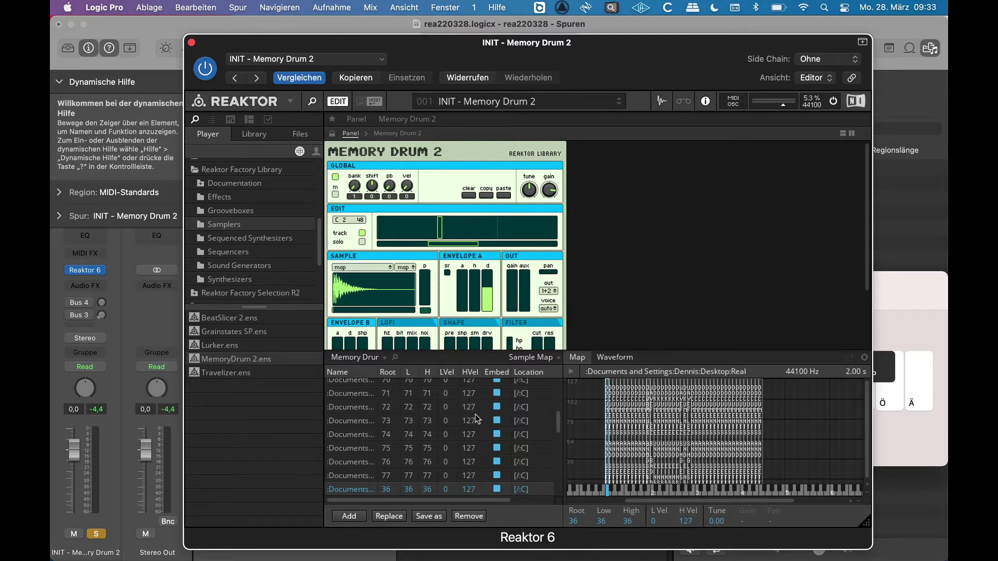
click(358, 408)
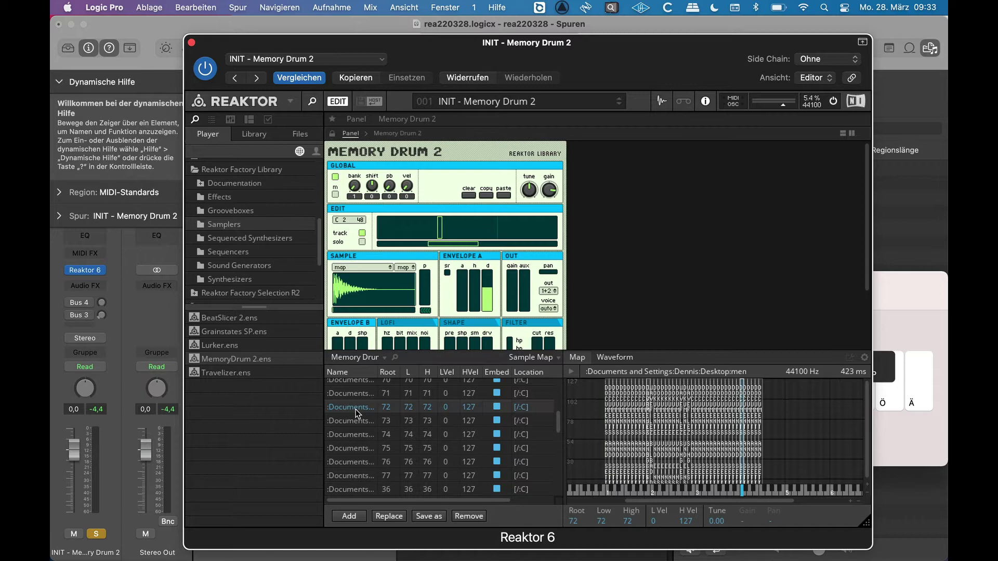
right_click(357, 414)
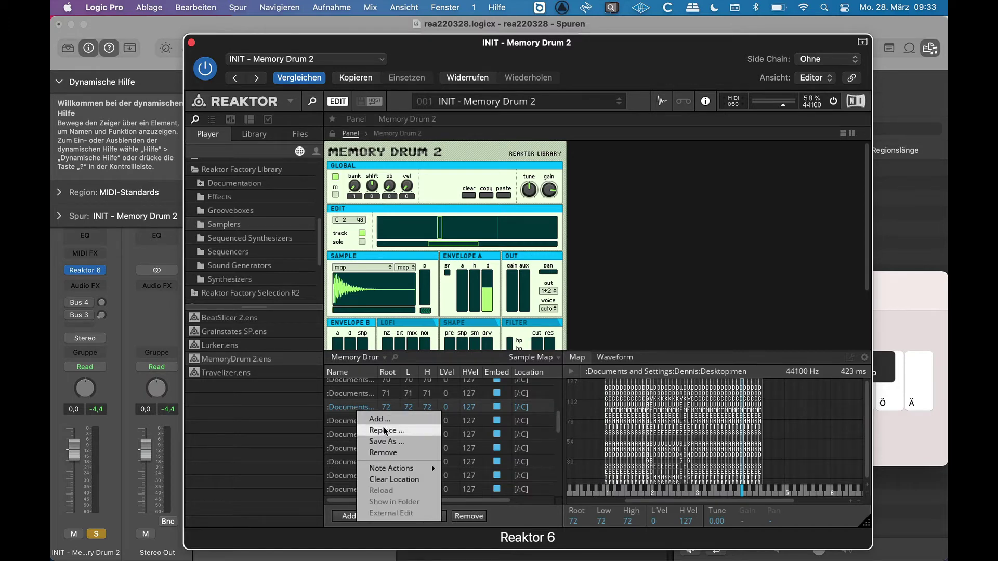
click(555, 358)
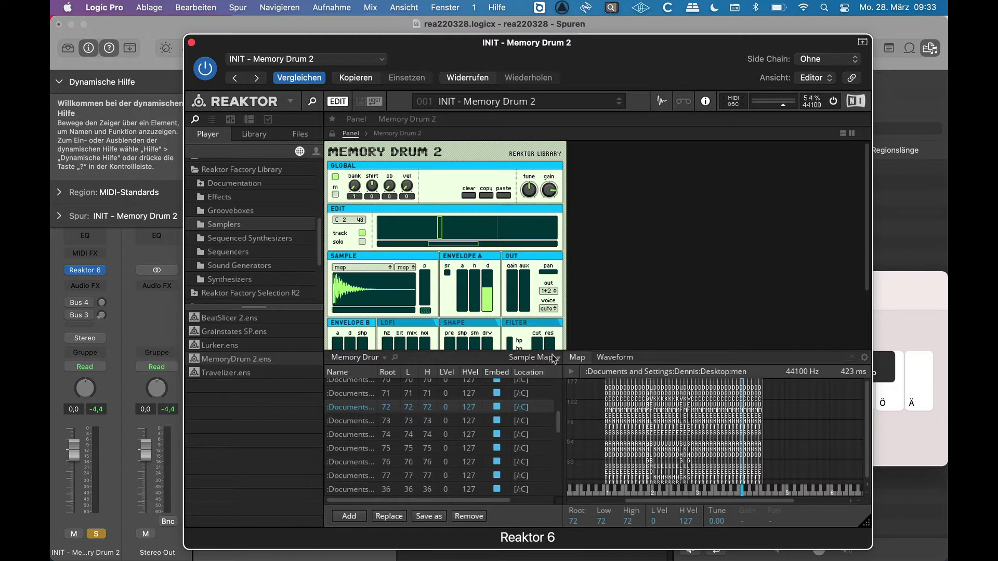
click(556, 359)
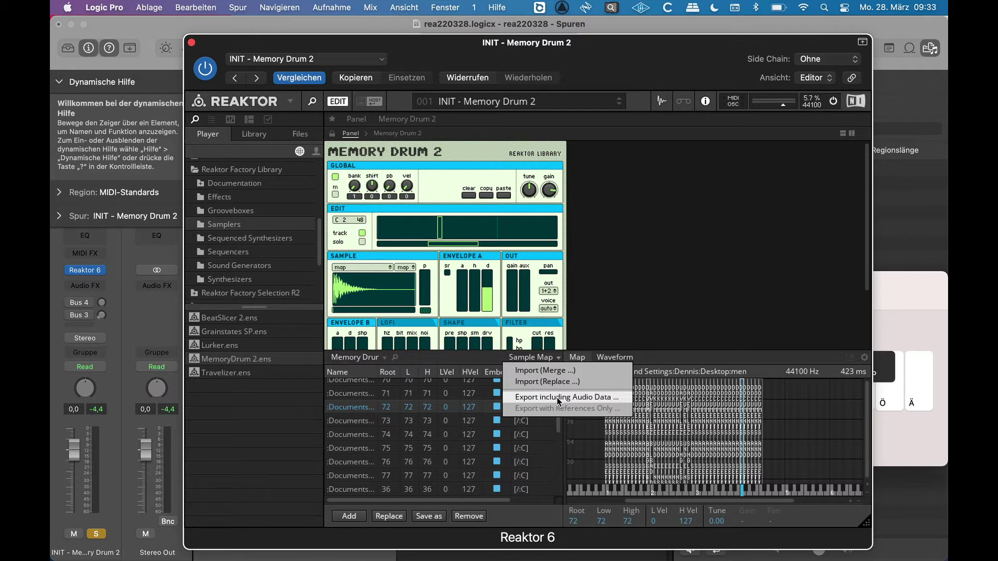
click(659, 269)
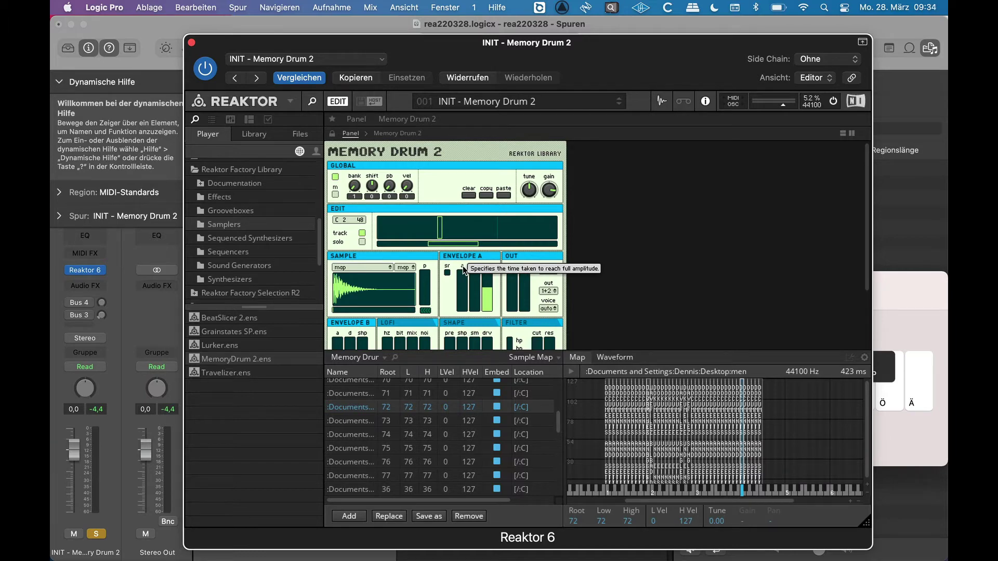
- Open the Memory Drum 2 structure showing MD 2 wired to Outs 1–6
click(389, 133)
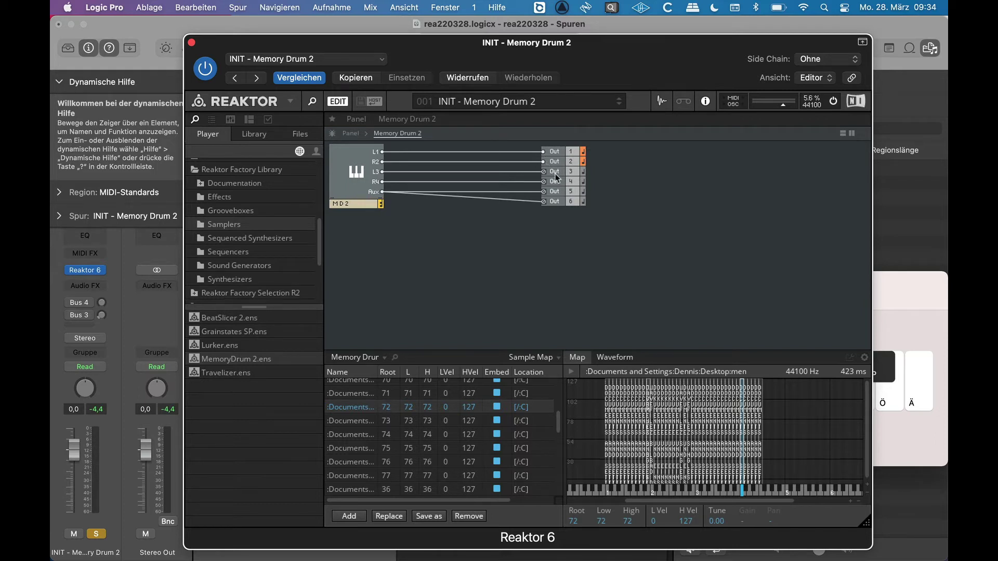
mouse_move(556, 177)
click(338, 102)
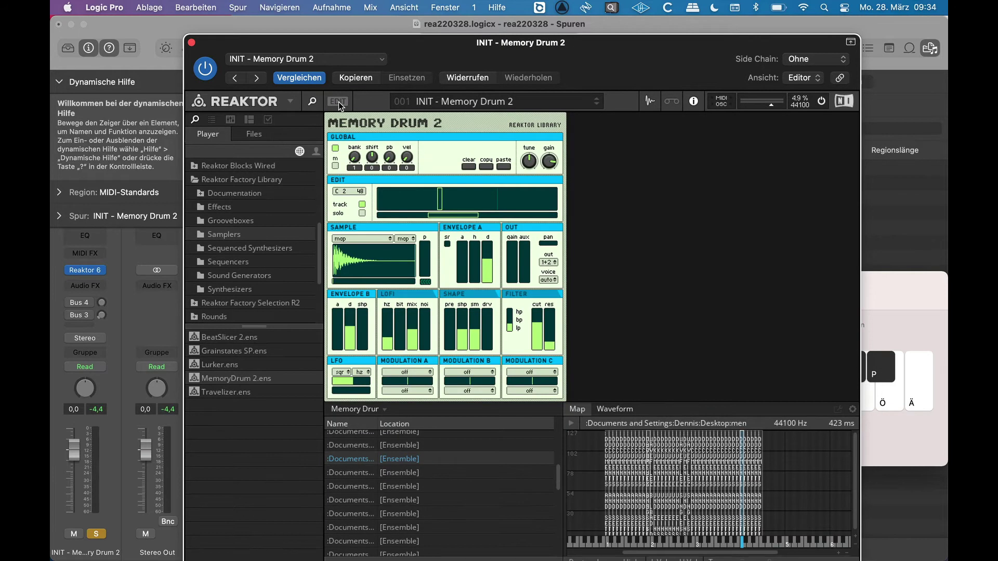
click(339, 102)
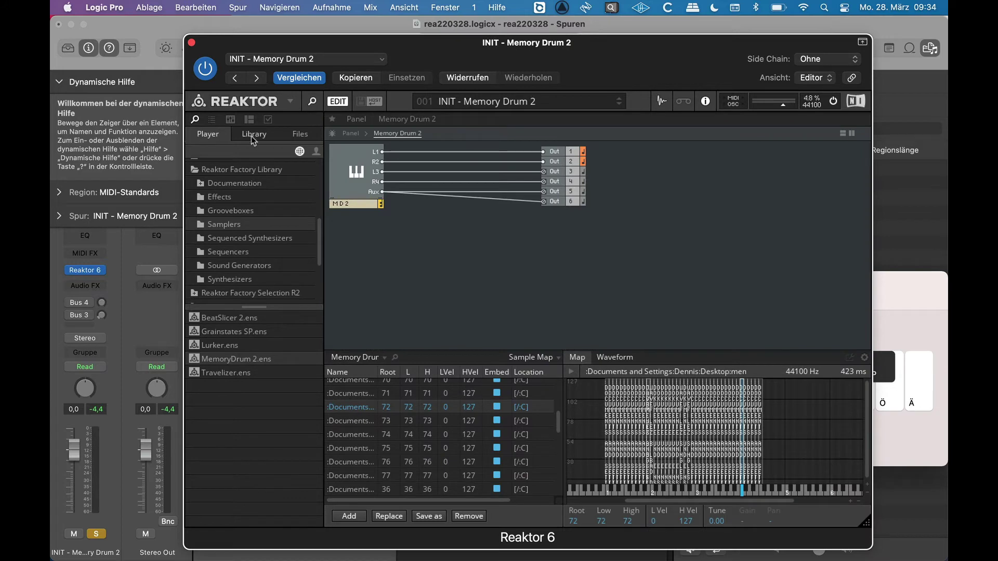
- Toggle edit mode off and on, then show the Library's Core, Primary and Blocks modules
click(346, 102)
click(337, 103)
click(261, 136)
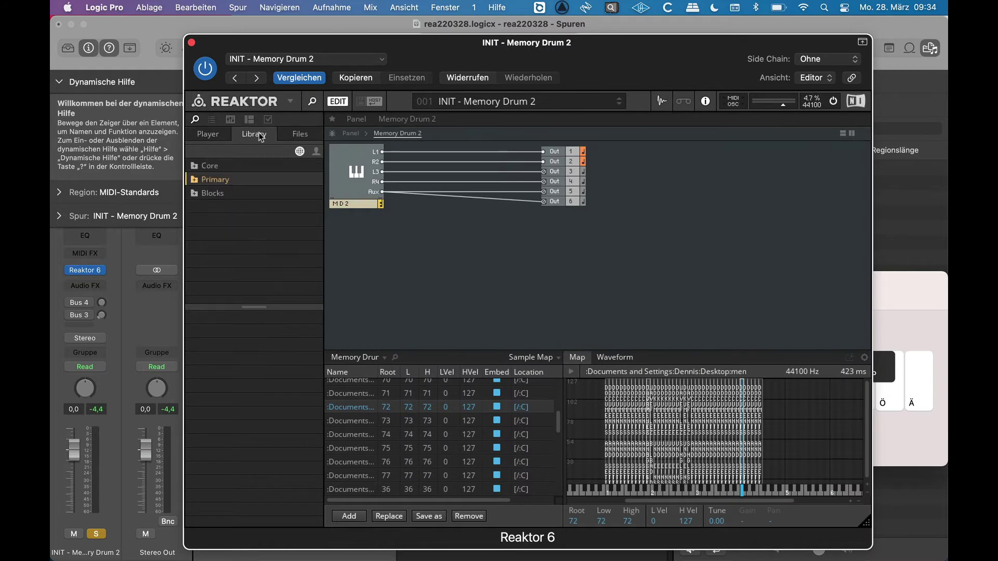
- Insert the Flanger from Primary > 06 - Studio Effects into the Memory Drum 2 structure
click(215, 182)
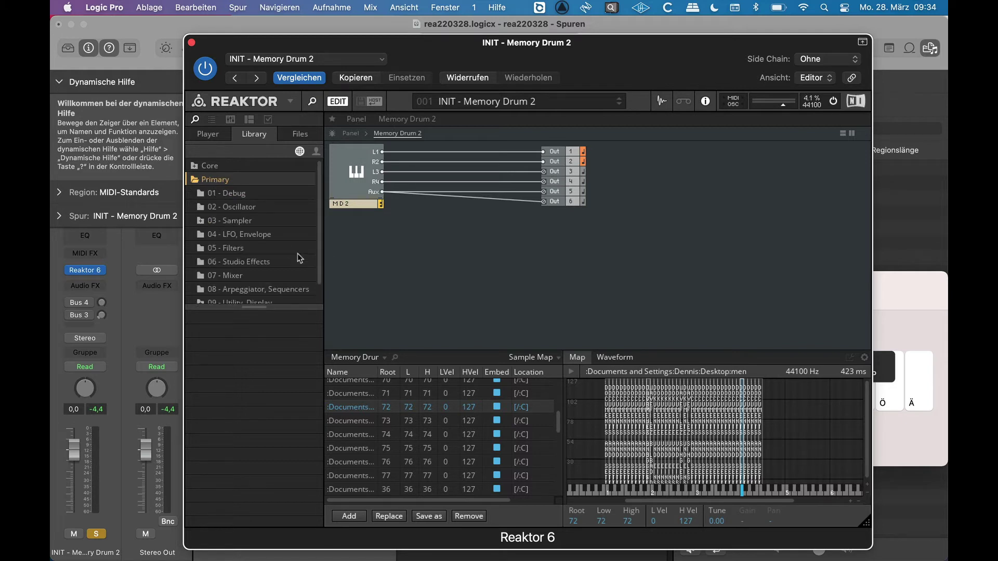
drag(317, 198, 320, 224)
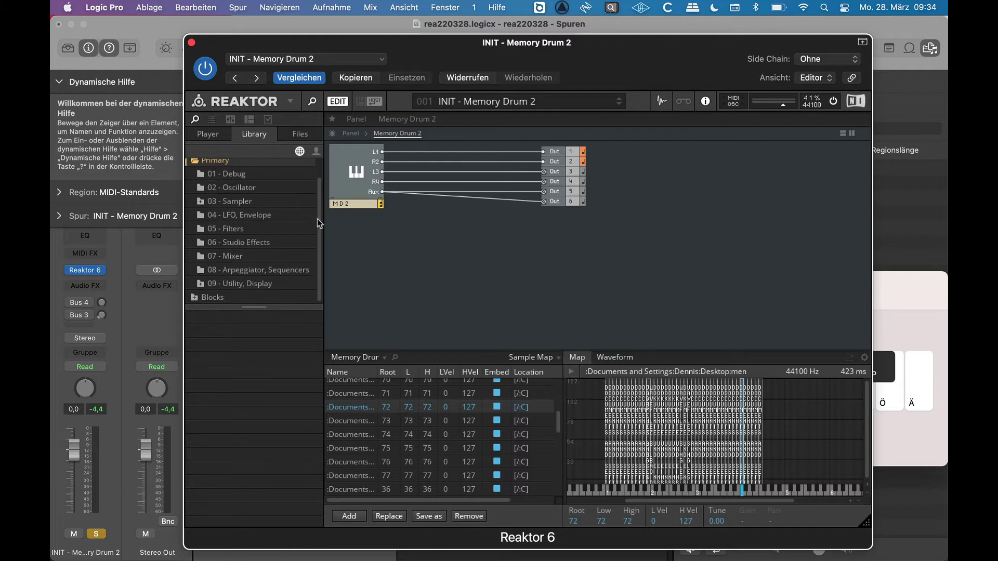
click(263, 239)
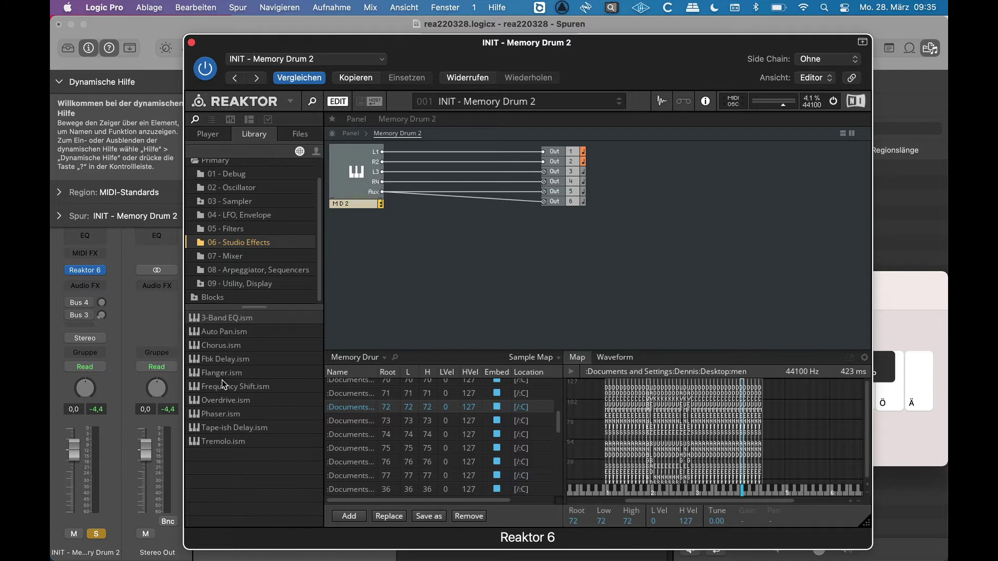
right_click(621, 246)
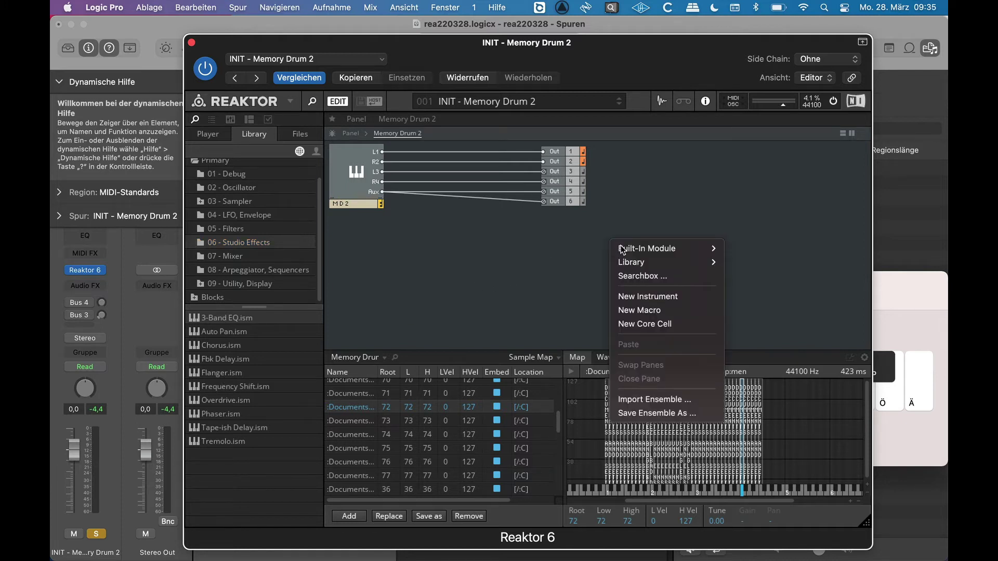
mouse_move(625, 261)
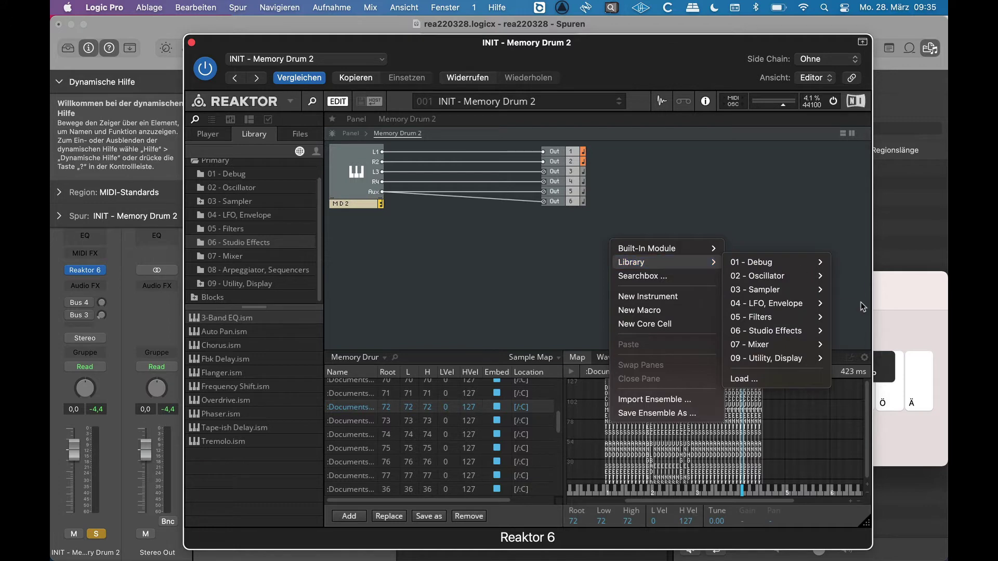
mouse_move(801, 332)
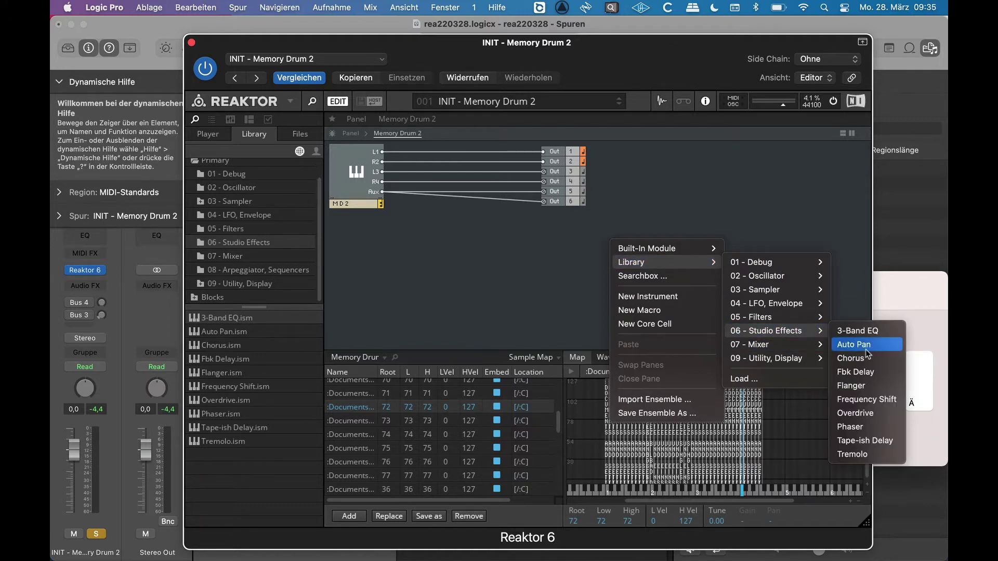
click(859, 383)
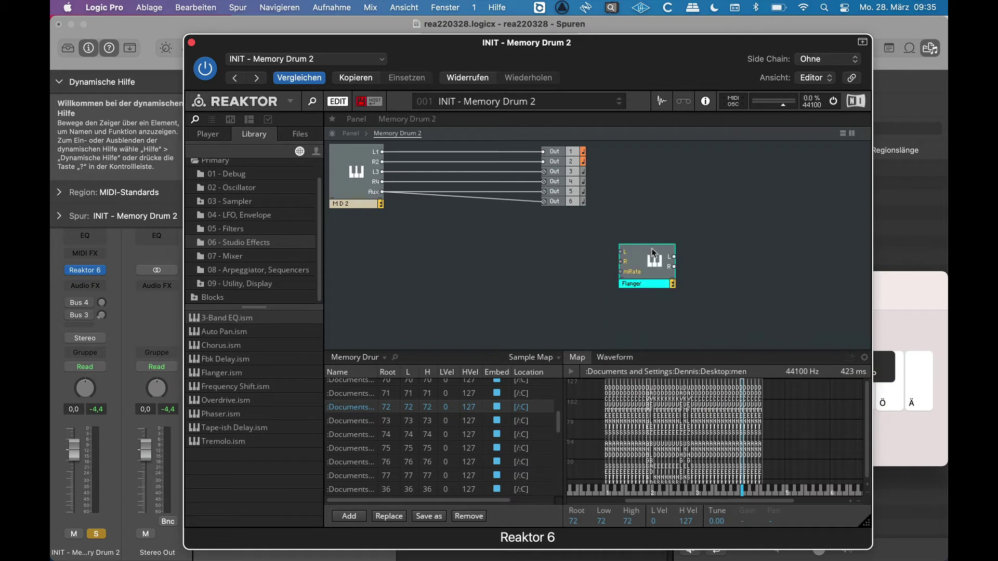
- Place the Flanger below MD 2 and delete the L1→Out 1 and R2→Out 2 wires
drag(652, 252, 545, 242)
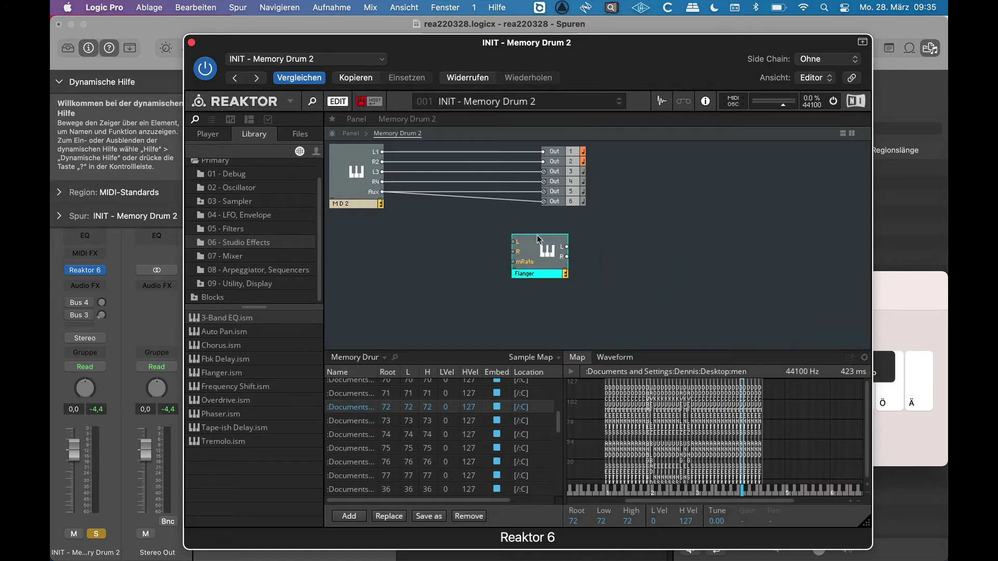
click(537, 152)
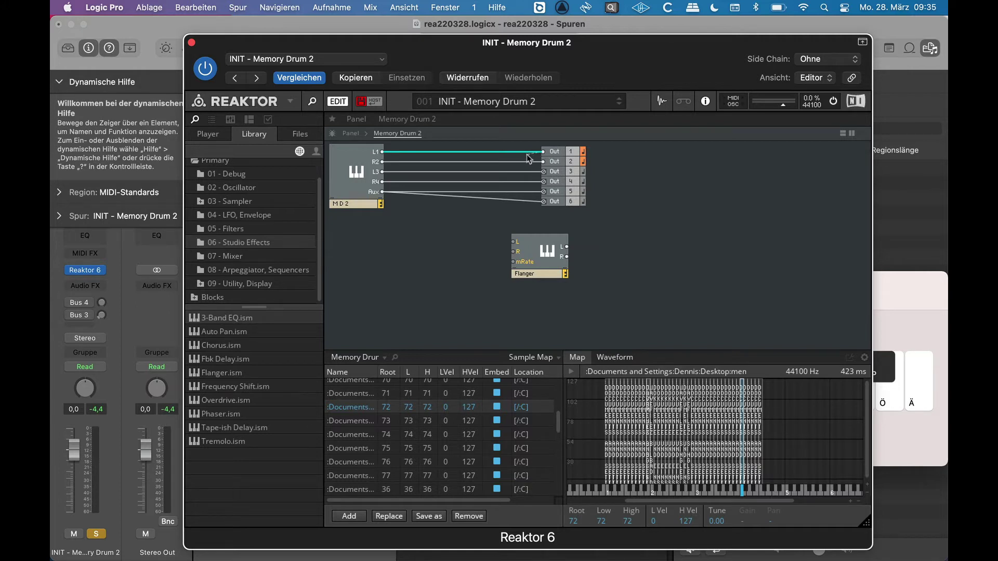
drag(522, 162, 536, 163)
click(535, 162)
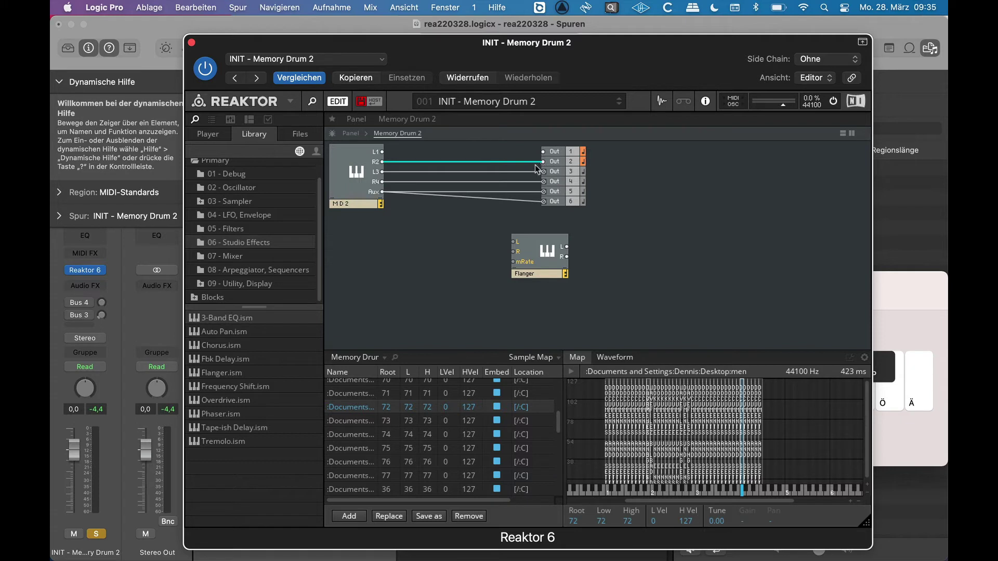
drag(529, 166, 528, 166)
- Wire MD 2's L1/R2 into Flanger L/R, and Flanger L/R into Out 1/Out 2
drag(382, 152, 512, 241)
drag(382, 161, 512, 251)
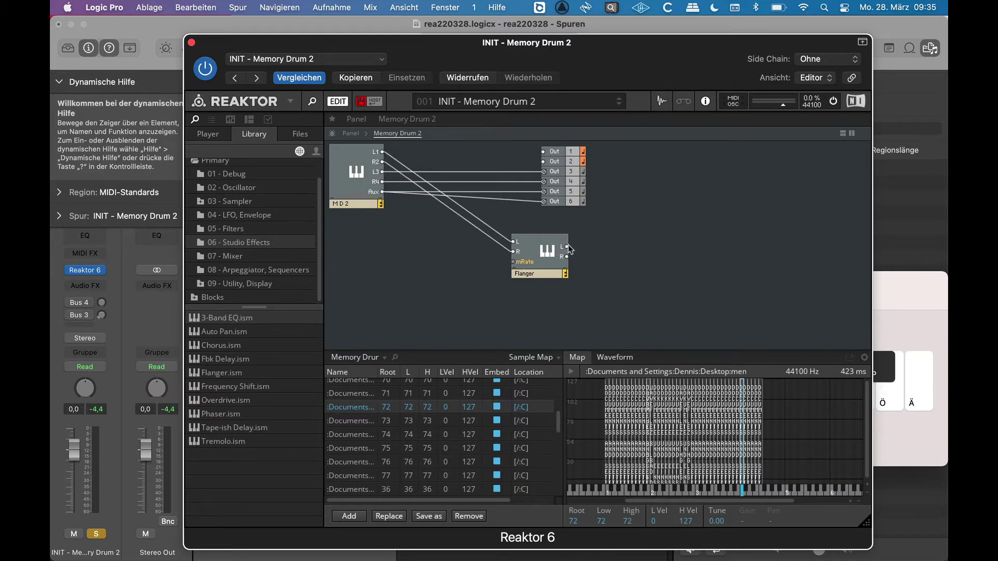
drag(556, 205, 542, 152)
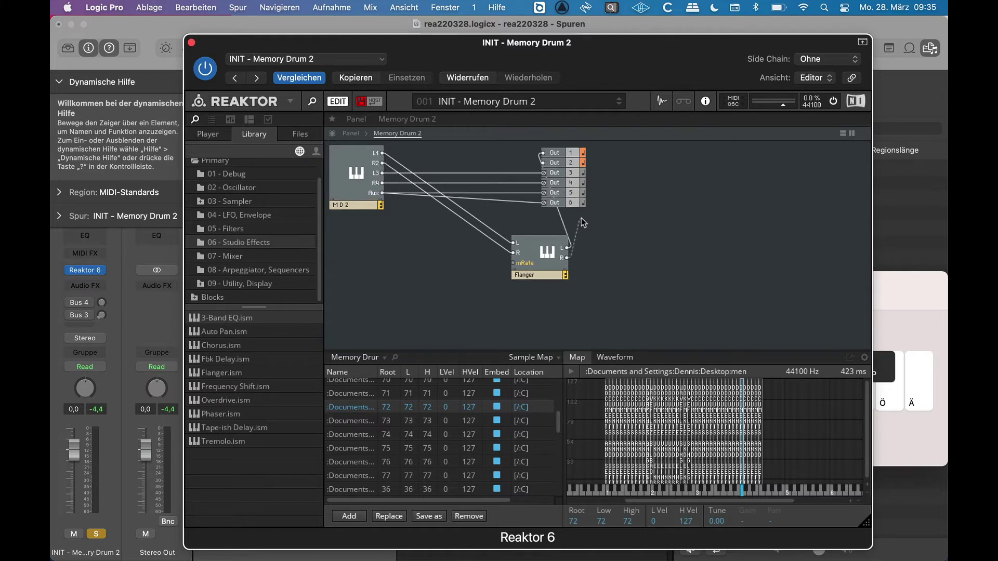
drag(581, 218, 547, 165)
drag(465, 237, 466, 239)
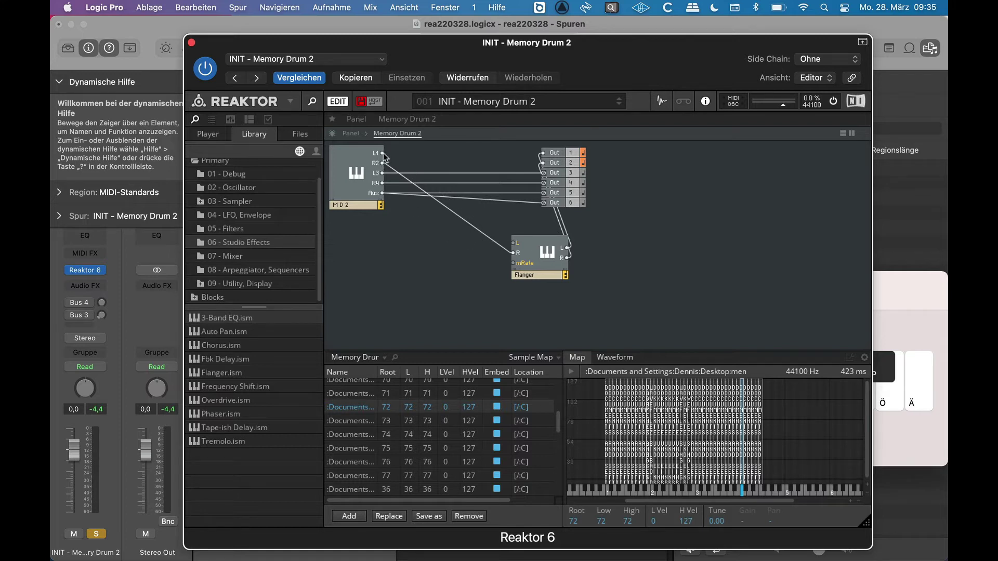
drag(385, 155, 512, 243)
- Play D, S and A on the musical typing keyboard to hear the flanged drums, then move the keyboard aside and refocus Reaktor
key(super+k)
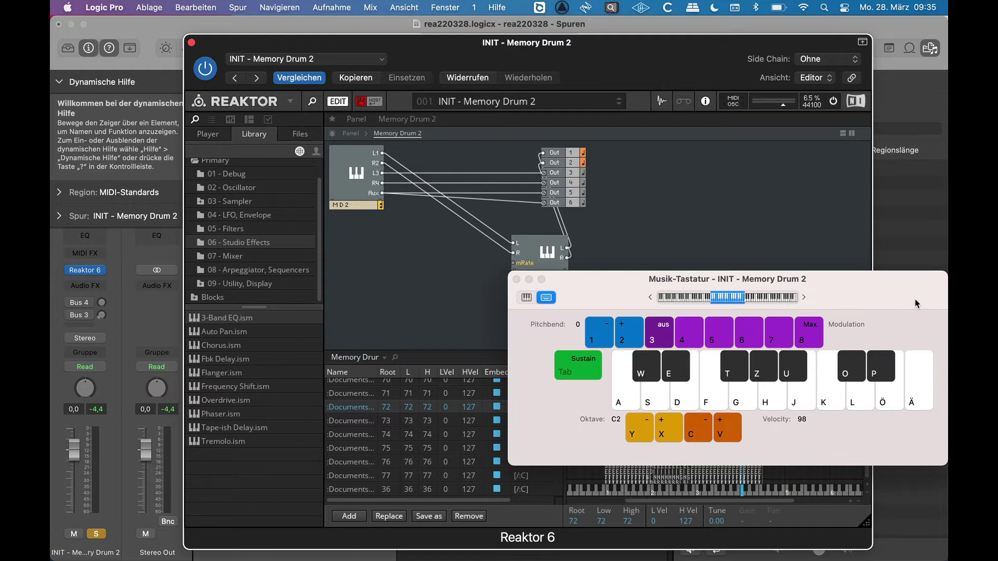
key(d)
key(s)
key(a)
key(a)
key(a)
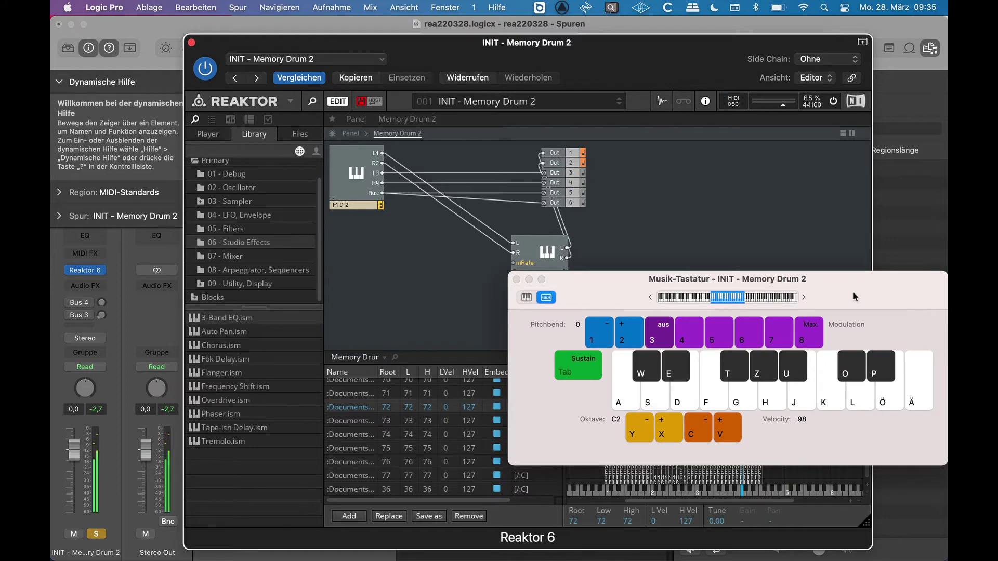
drag(620, 299, 743, 446)
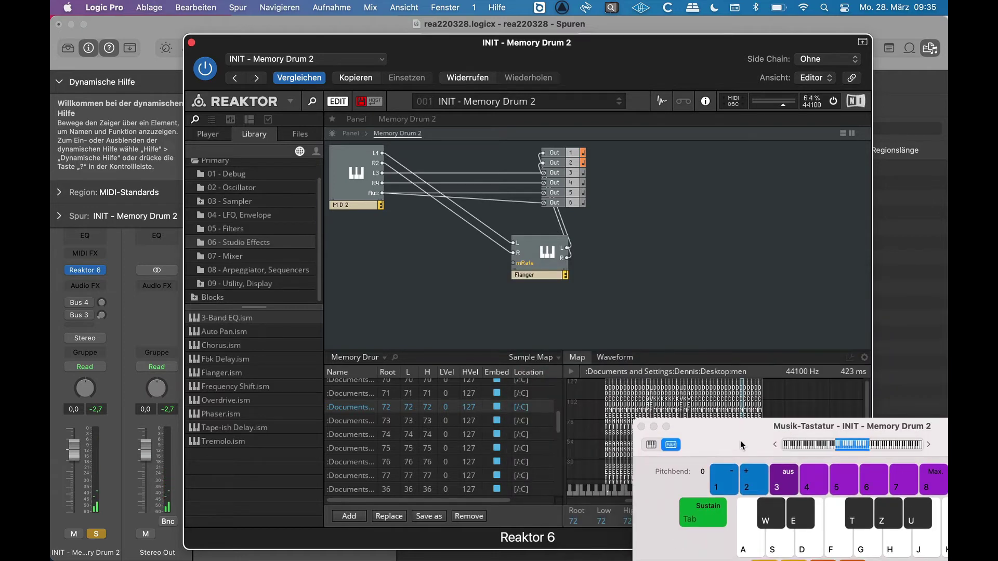
click(566, 272)
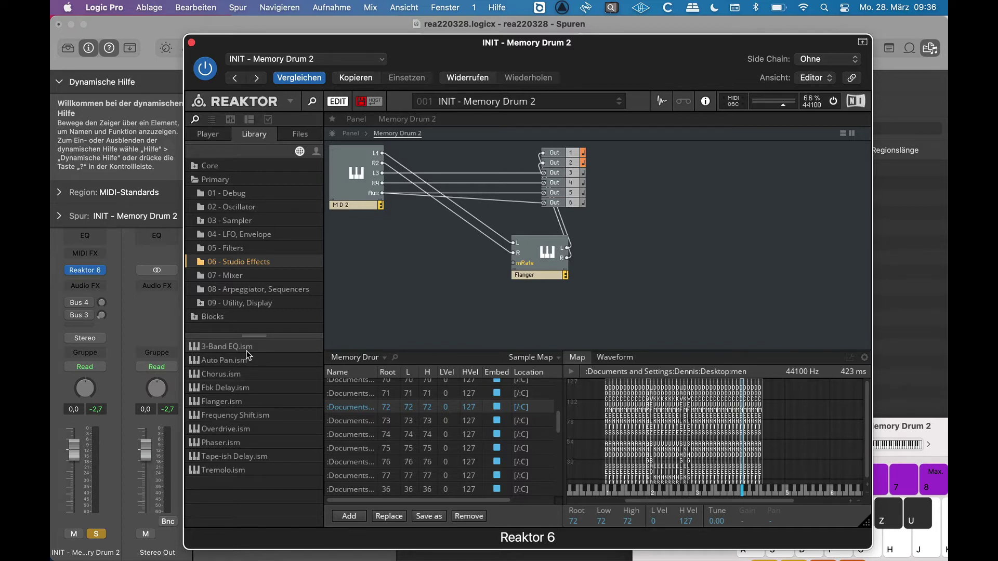
- Collapse Primary and browse Blocks > Blocks Primes to the Monark folder's filter, envelope and oscillator blocks
click(218, 316)
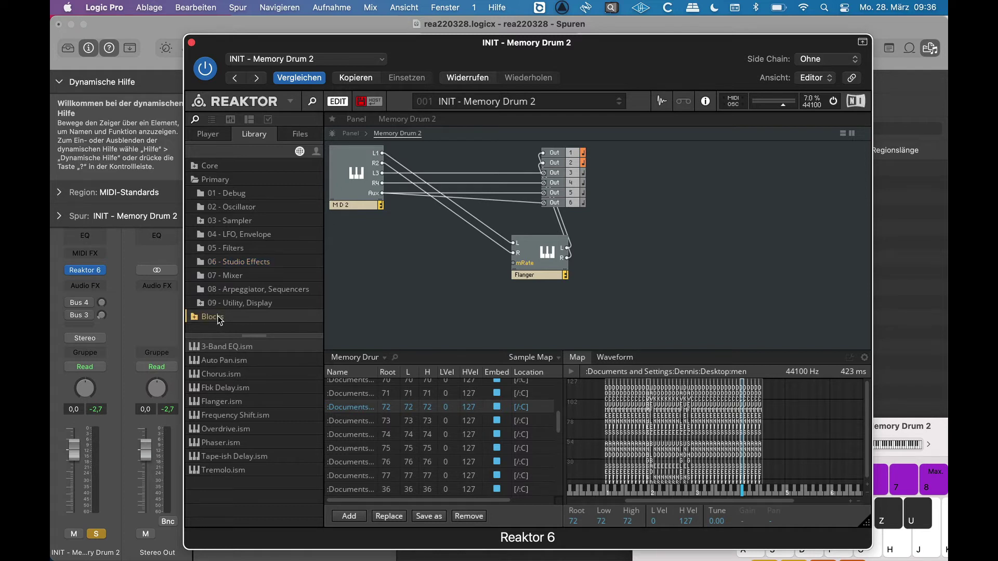
click(196, 179)
click(200, 193)
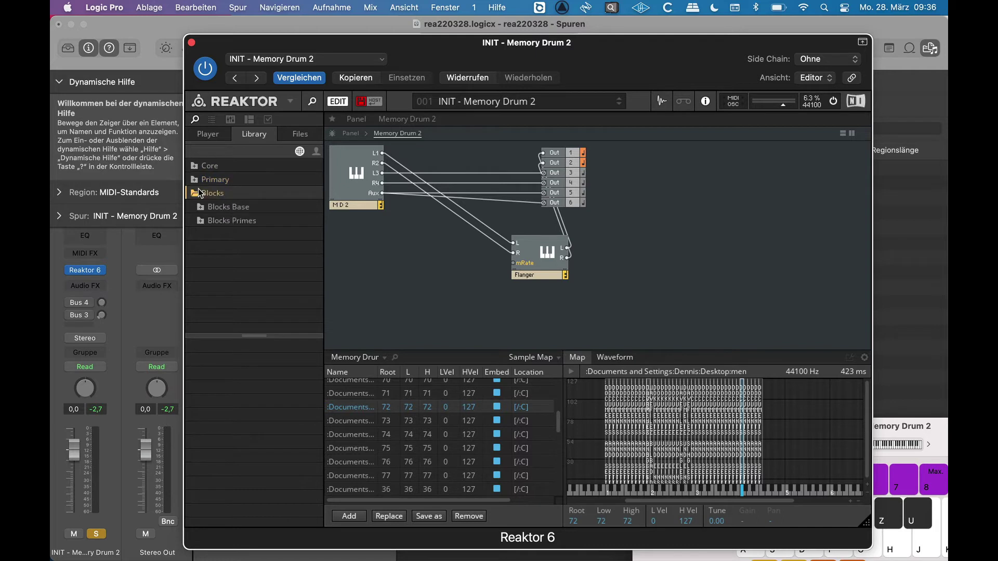
click(226, 206)
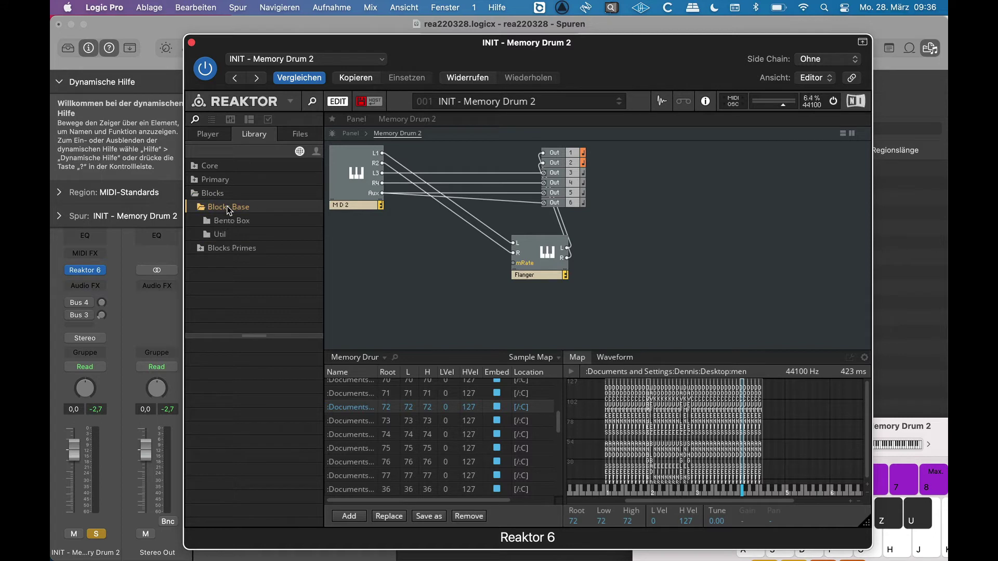
click(228, 223)
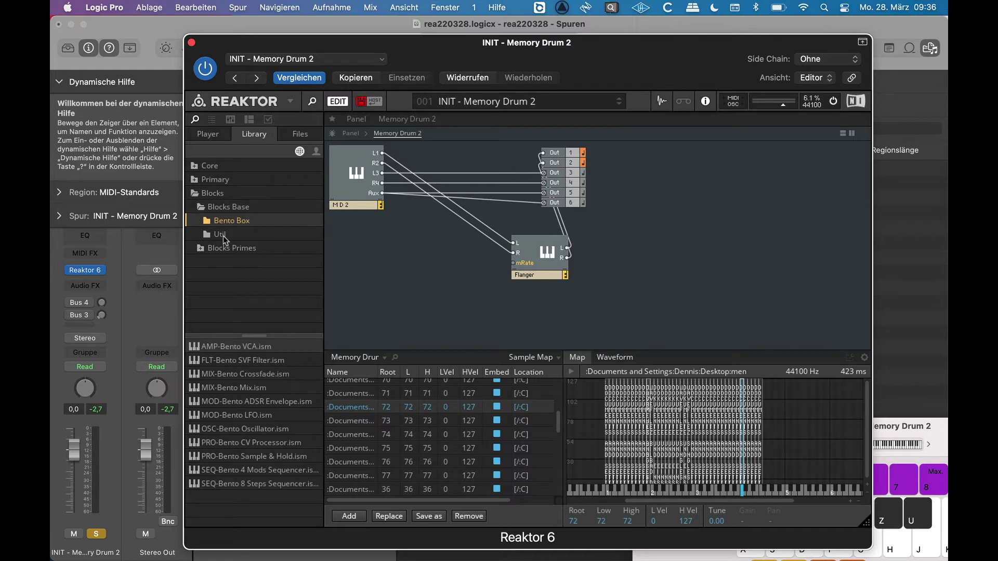
click(228, 248)
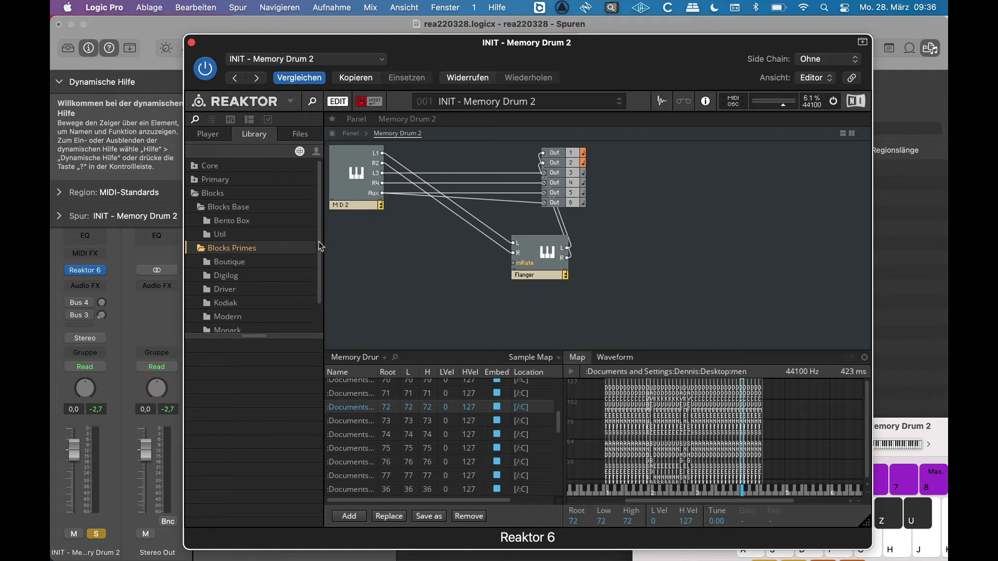
scroll(319, 255, down, 1)
scroll(321, 265, down, 2)
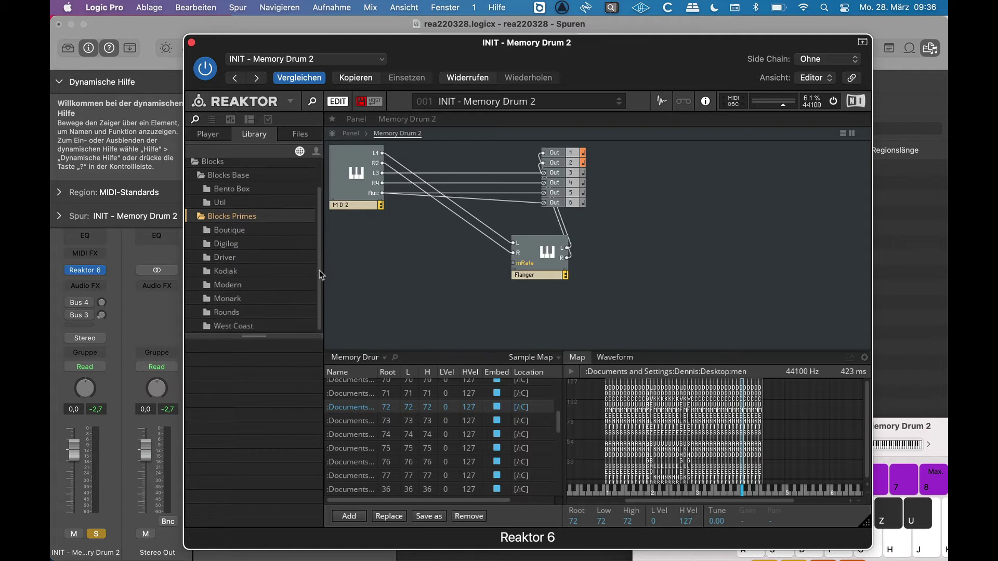
click(242, 298)
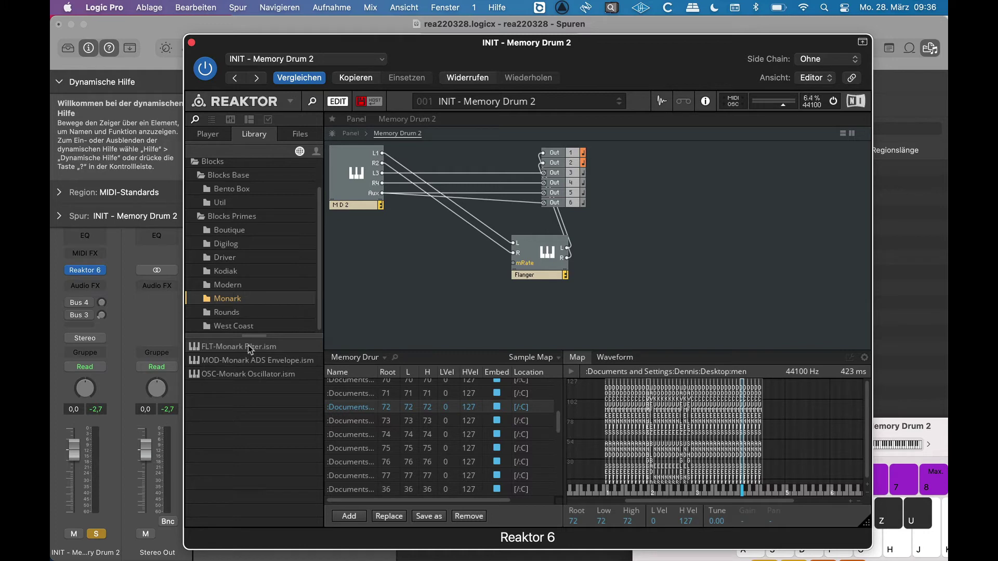
- Drop FLT-Monark Filter onto the structure and wire MD2's L1 output through it into the Flanger's L input
drag(248, 344, 440, 268)
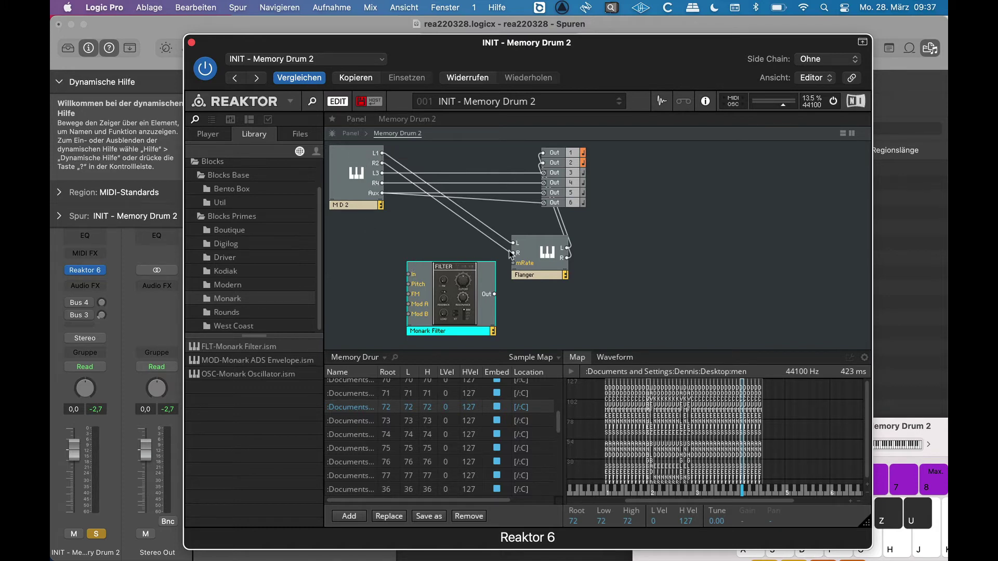
drag(513, 243, 463, 246)
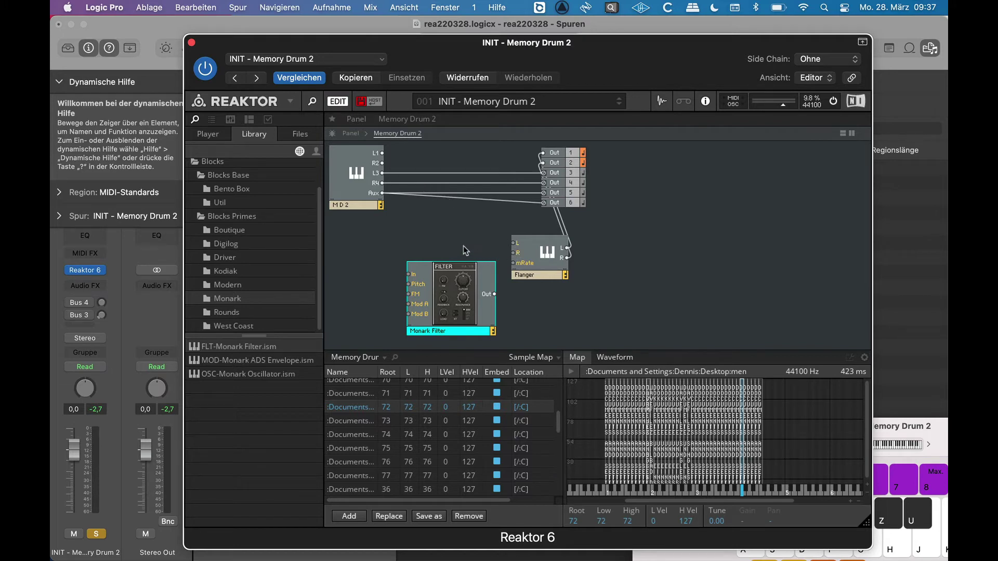
drag(391, 244, 409, 274)
drag(494, 294, 512, 243)
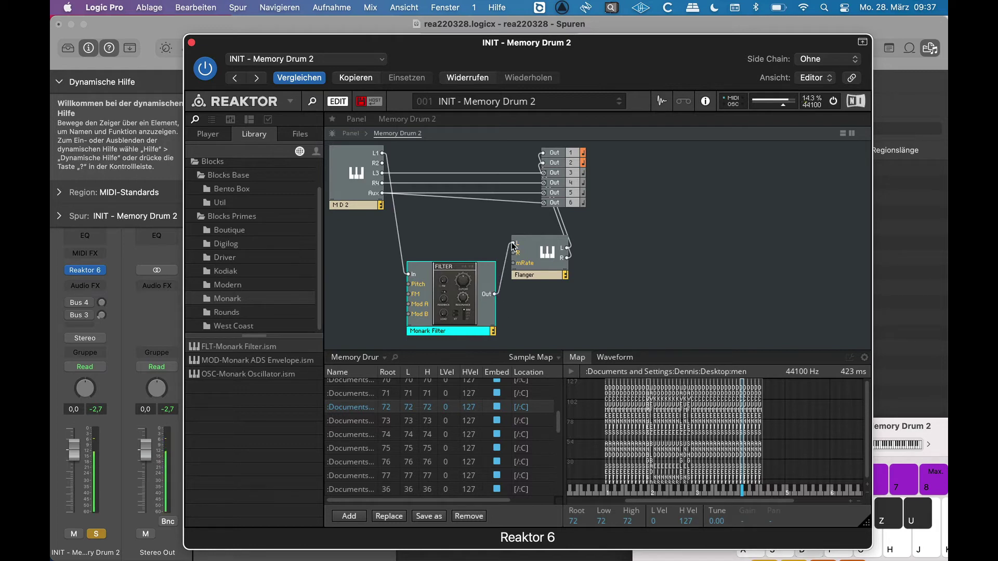
- Switch to panel view and raise the Monark Filter's CUTOFF knob to its maximum of 100
click(351, 133)
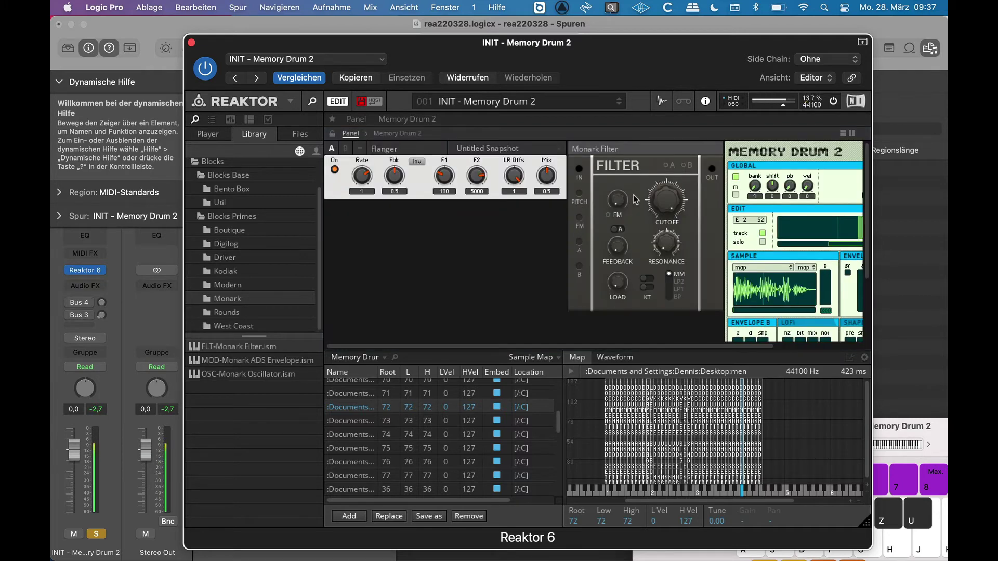
click(665, 201)
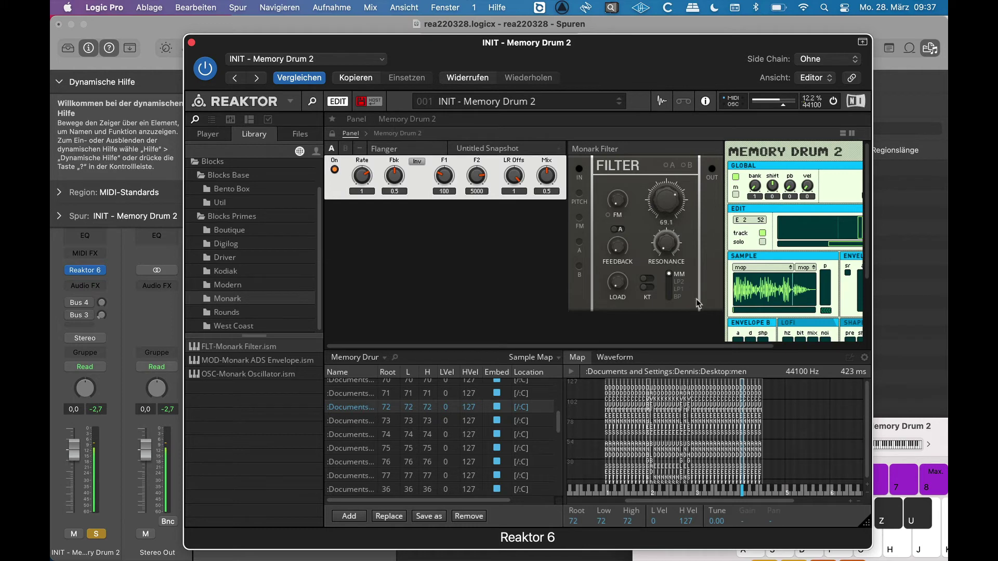
drag(665, 200, 661, 163)
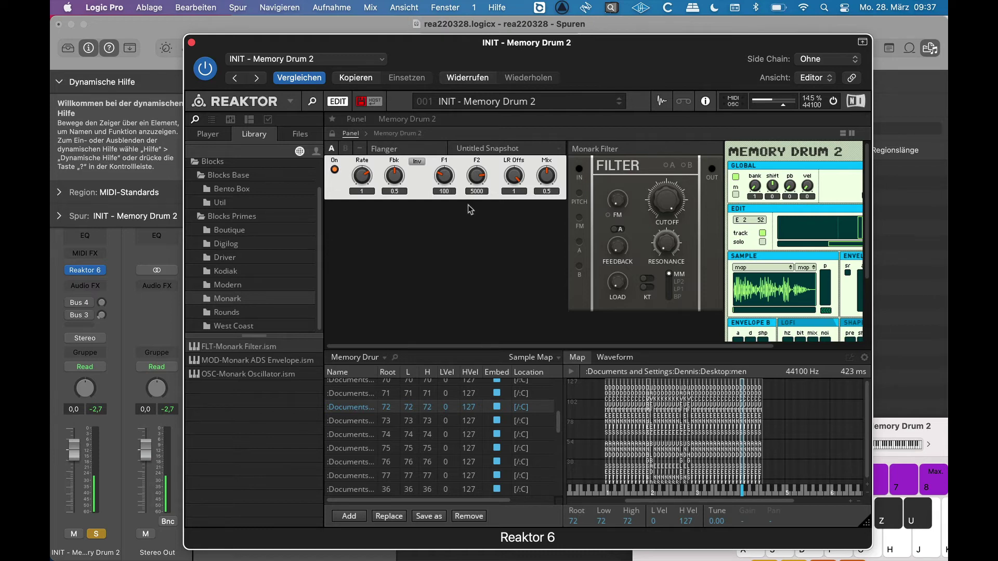
- In the Files browser, expand Native Instruments > Reaktor 5 > Library
click(212, 134)
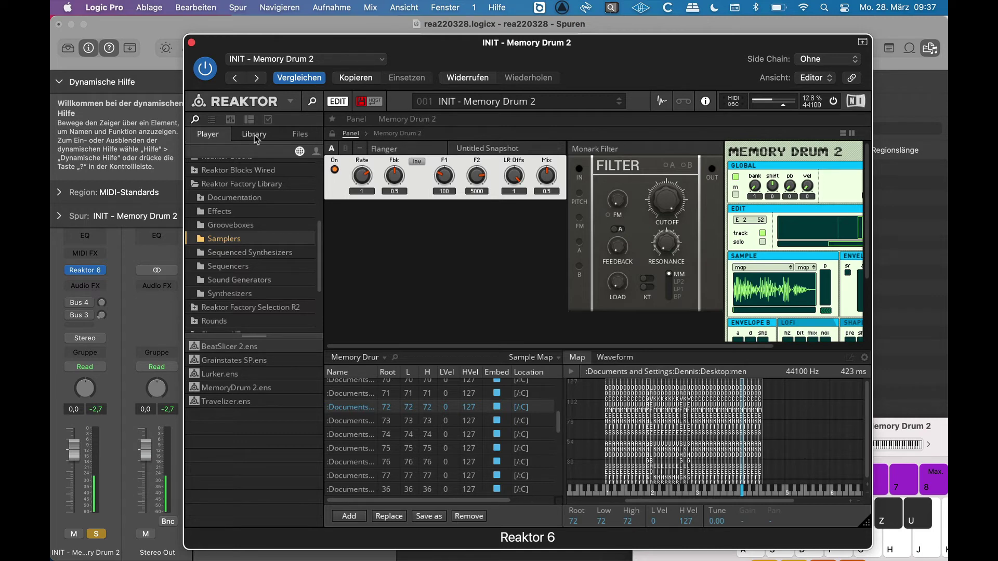
click(299, 136)
scroll(312, 205, down, 10)
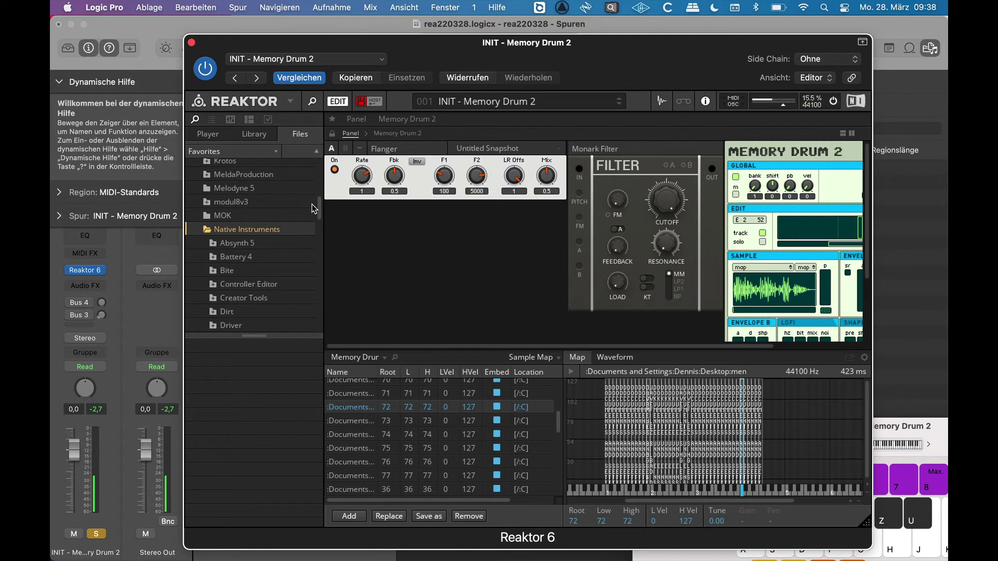
scroll(312, 208, down, 8)
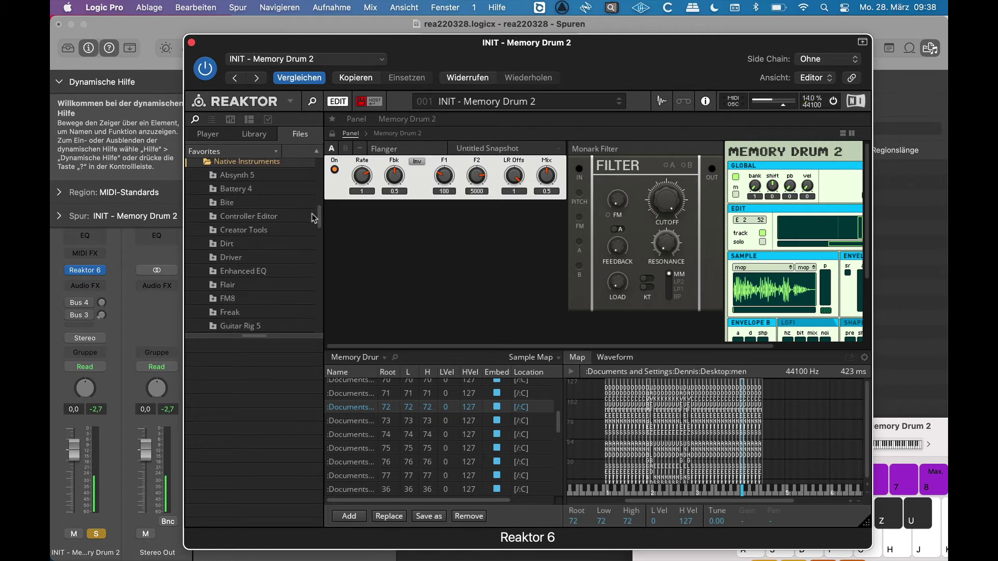
scroll(310, 240, down, 4)
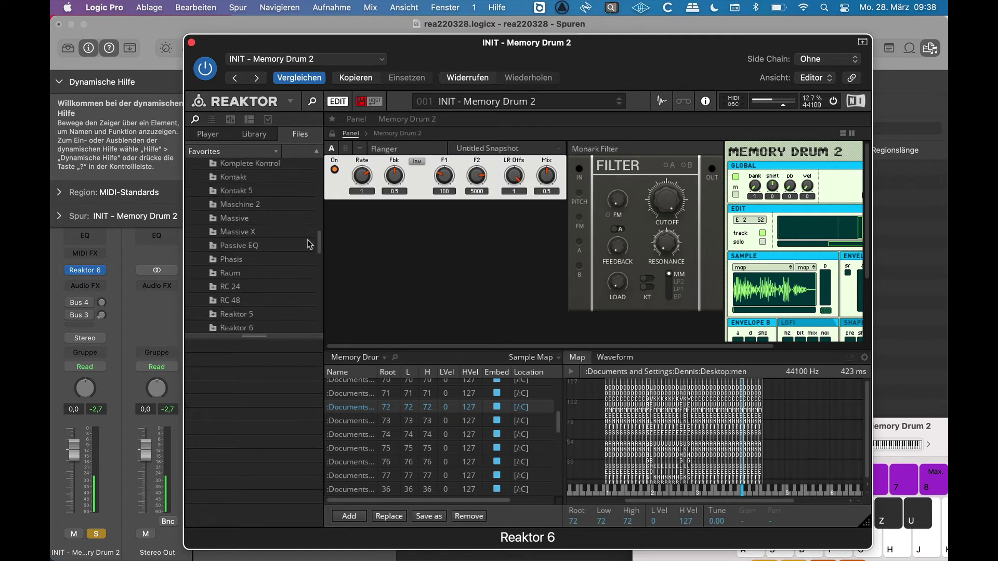
click(253, 270)
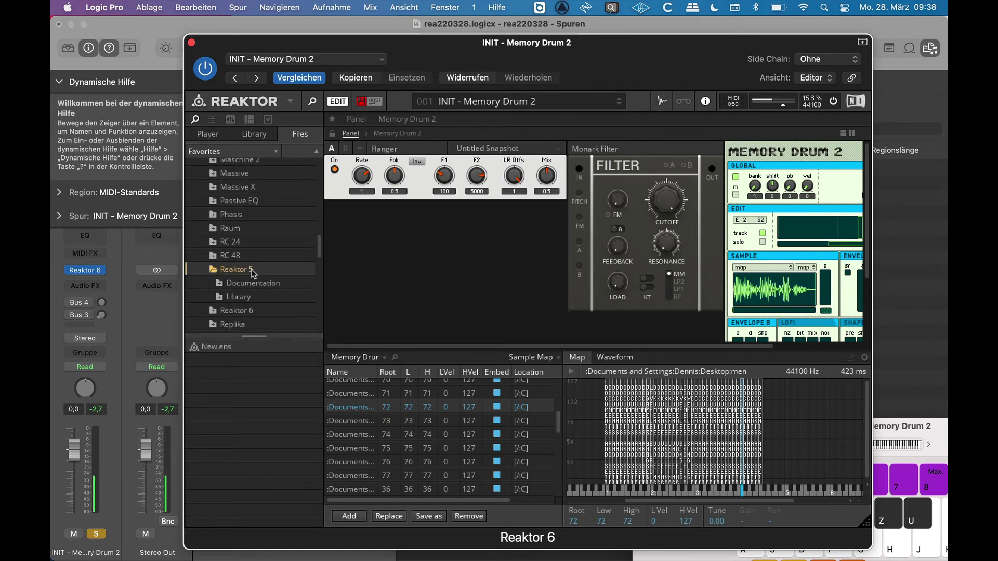
click(244, 301)
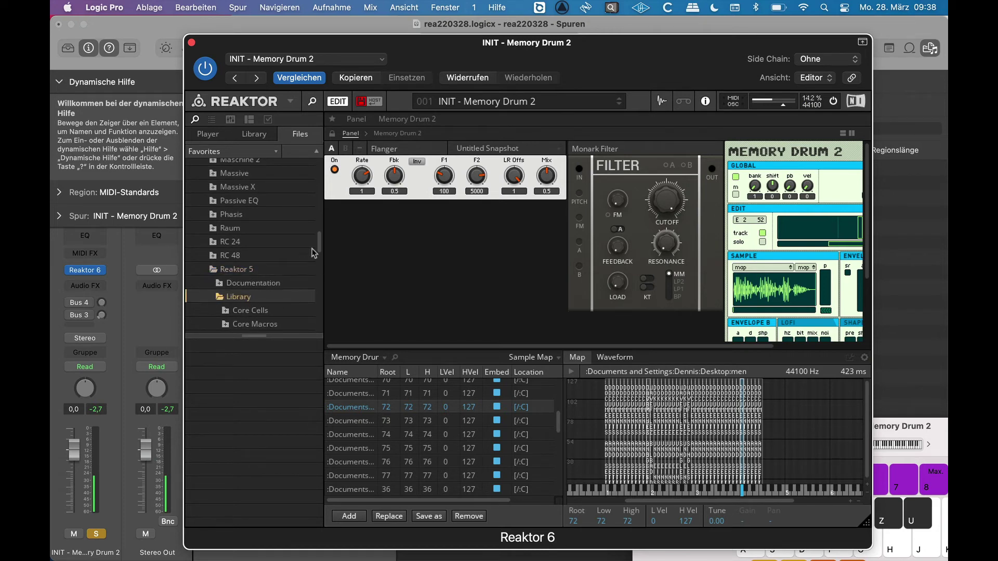
drag(319, 248, 318, 264)
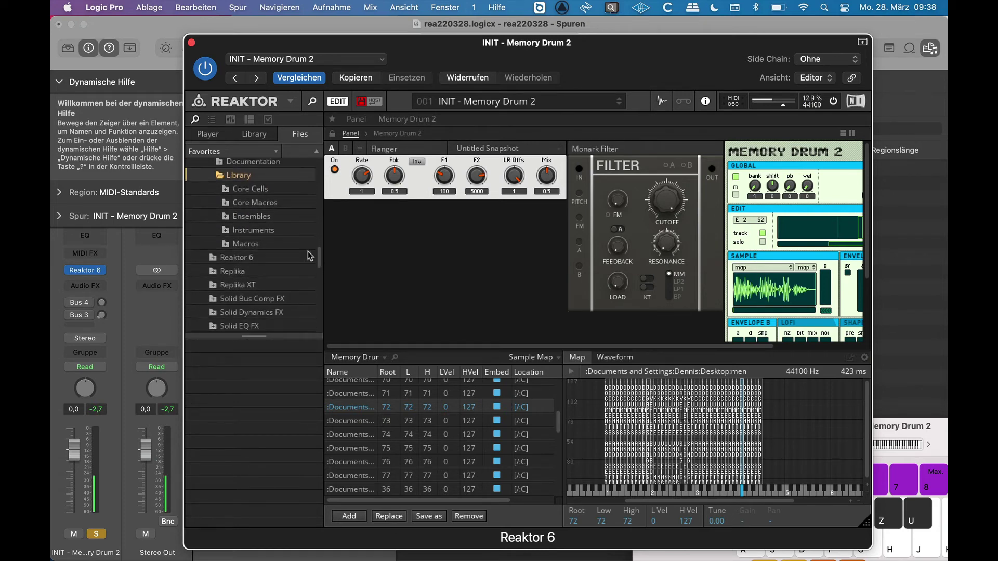
- Open Instruments > Effects and drag Space Master 2.ism into the ensemble beside the Flanger
click(270, 232)
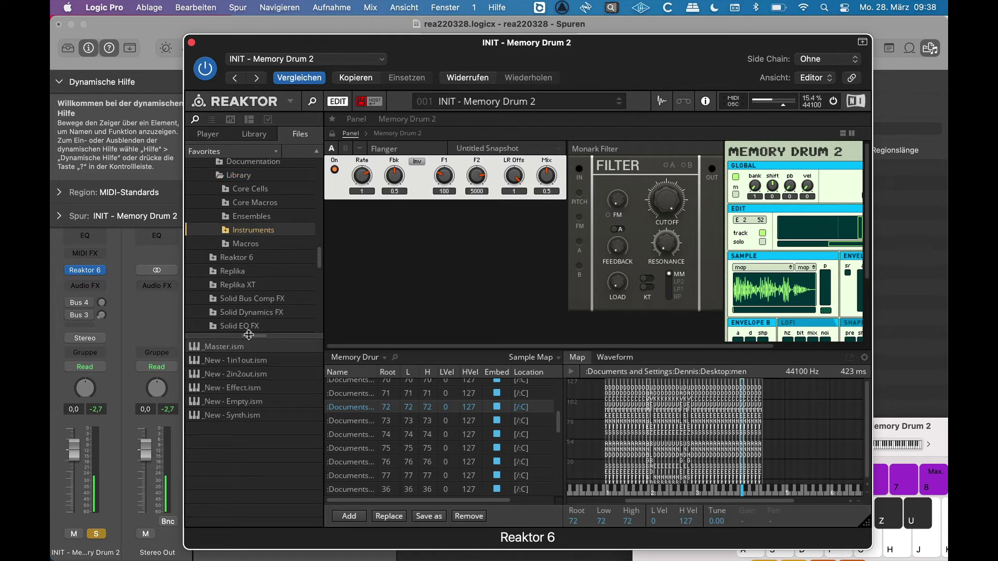
double_click(257, 230)
drag(317, 244, 317, 251)
click(256, 209)
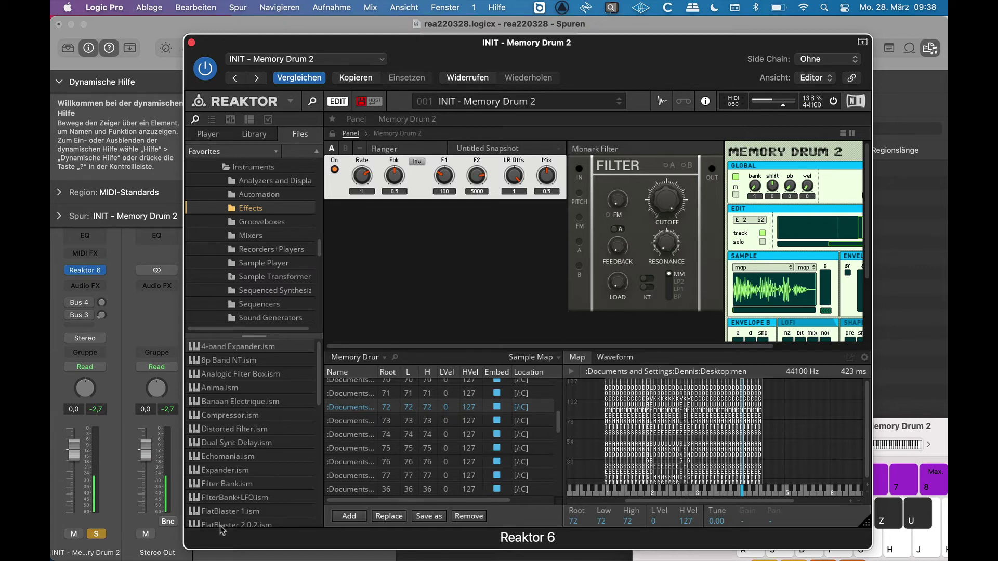
drag(317, 381, 313, 481)
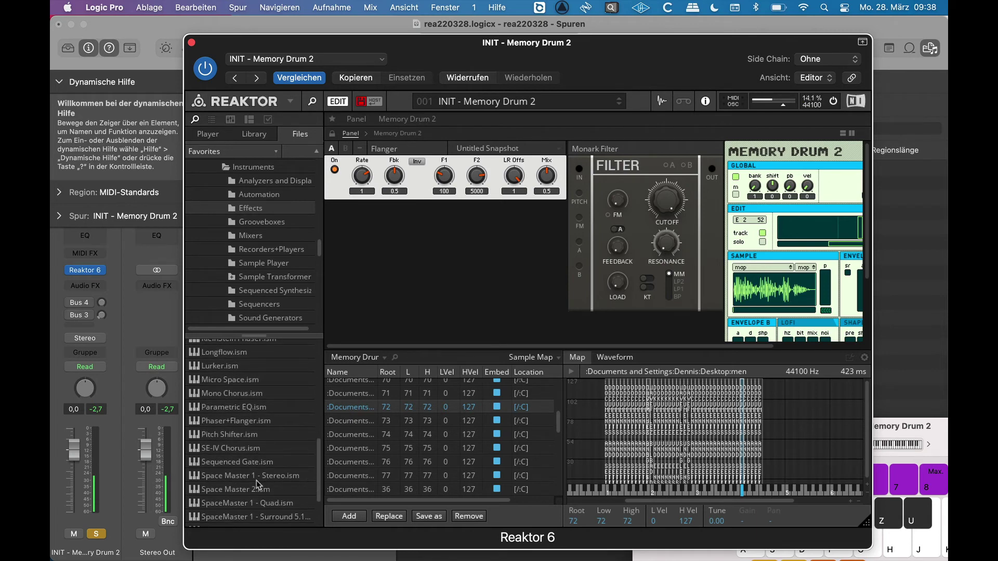
drag(211, 491, 413, 291)
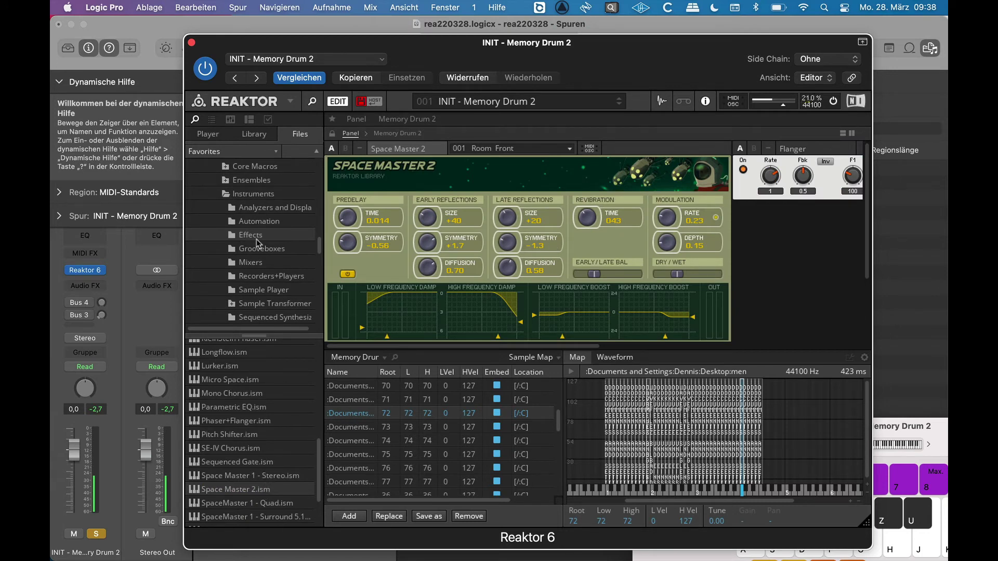
- Scroll the Files tree back up to Reaktor 5's Instruments folder
scroll(319, 229, up, 5)
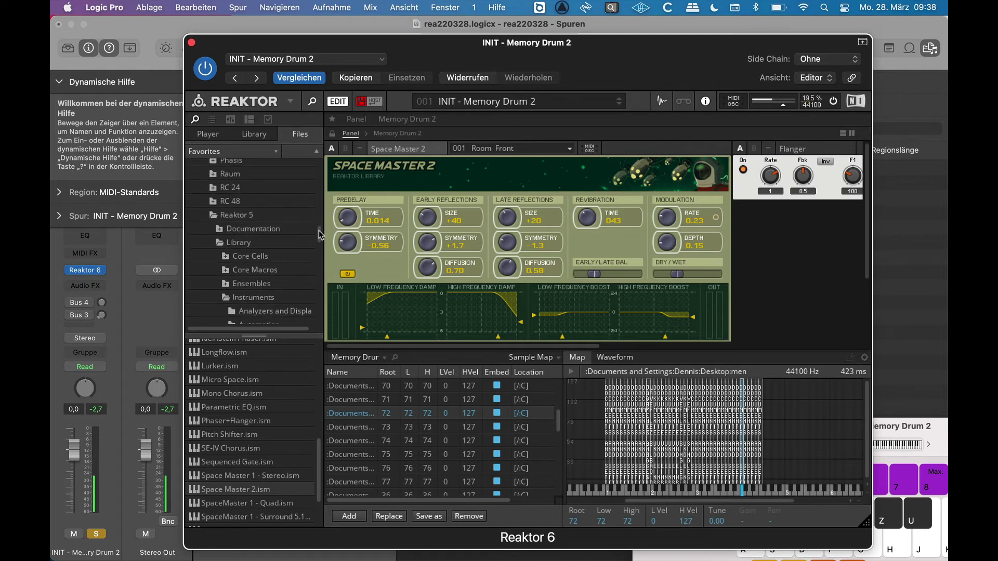
- Add Reaktor 5's Instruments folder to Favorites, then remove it, leaving the Home folder shown
click(254, 297)
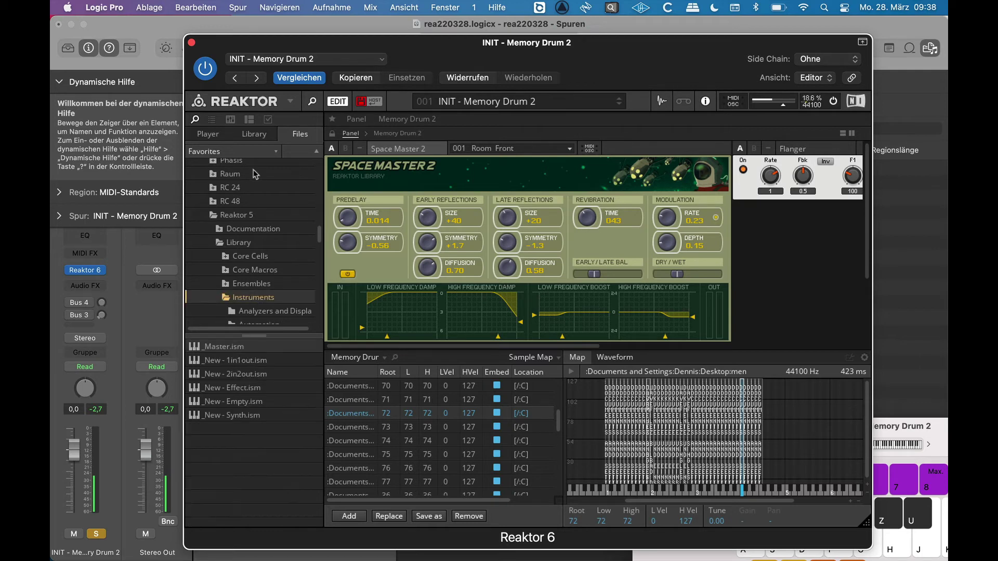
click(274, 152)
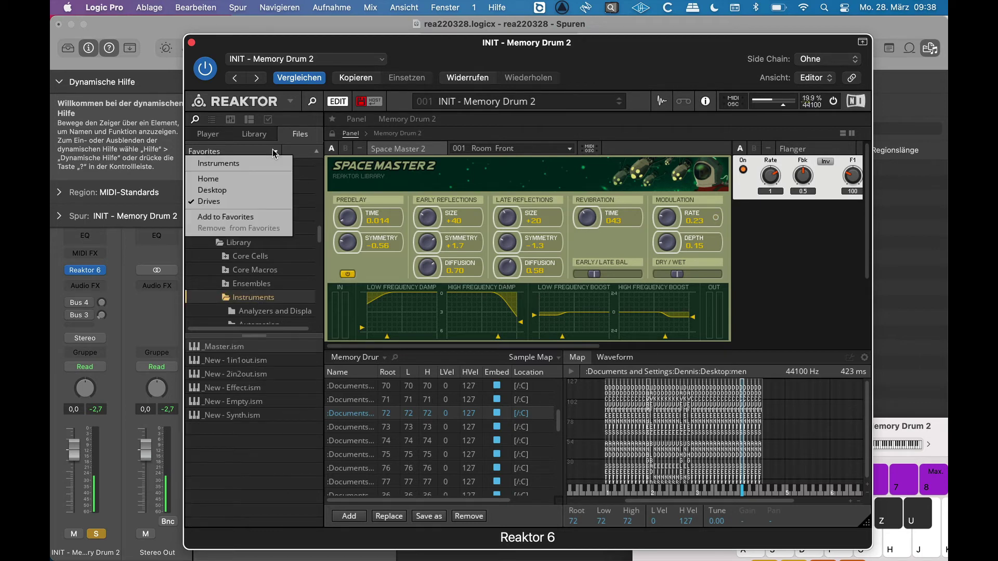
click(258, 216)
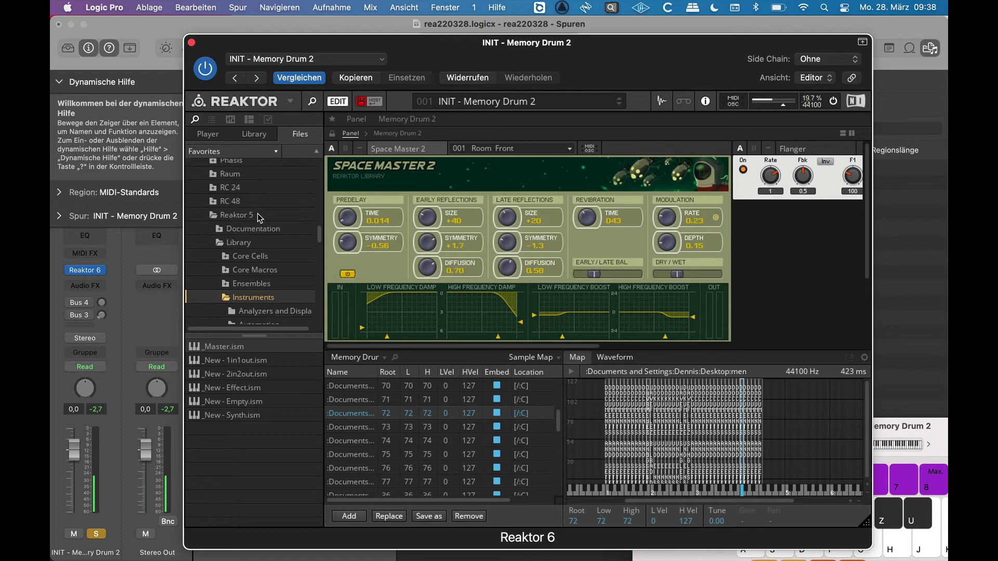
click(277, 151)
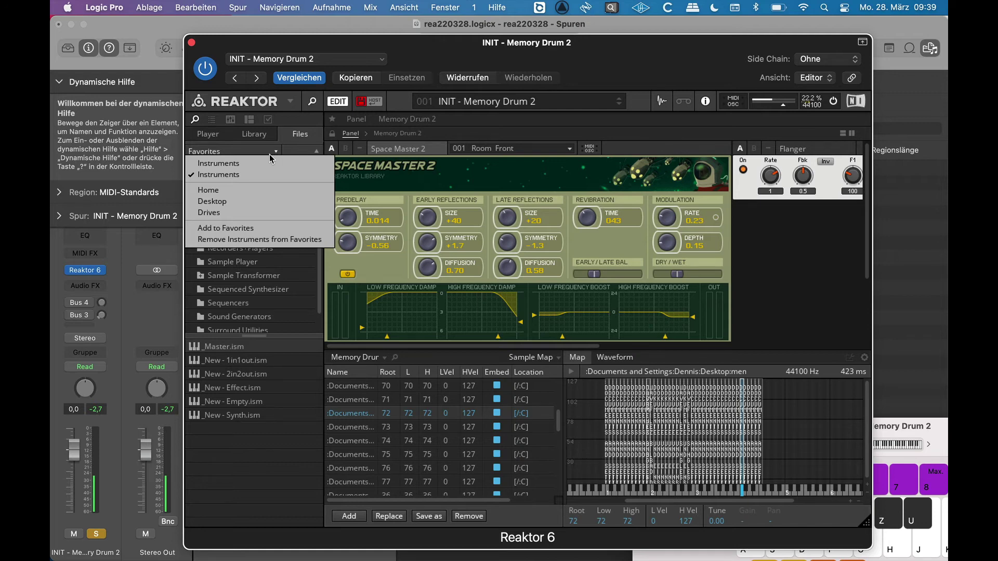
click(275, 240)
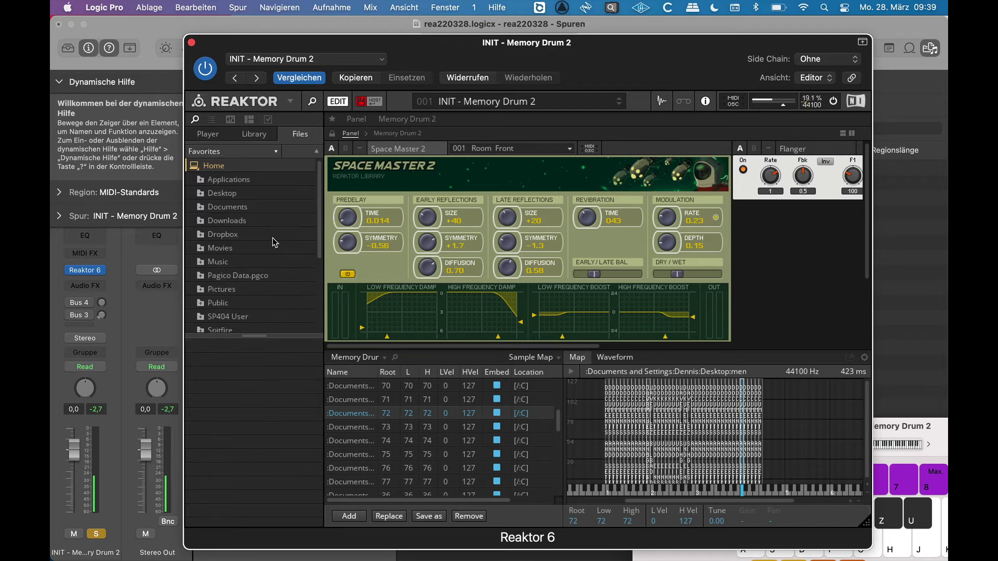
click(274, 151)
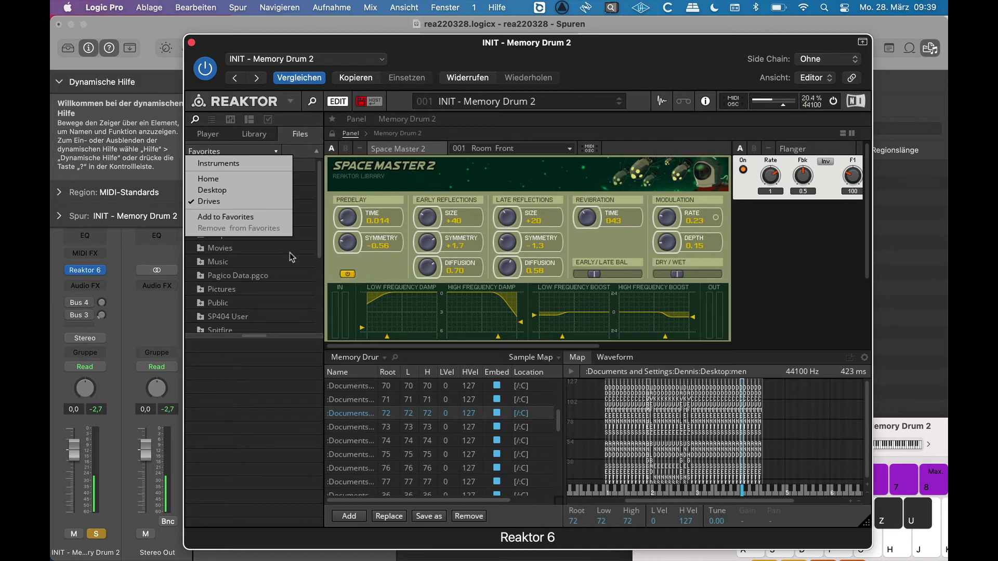
click(278, 398)
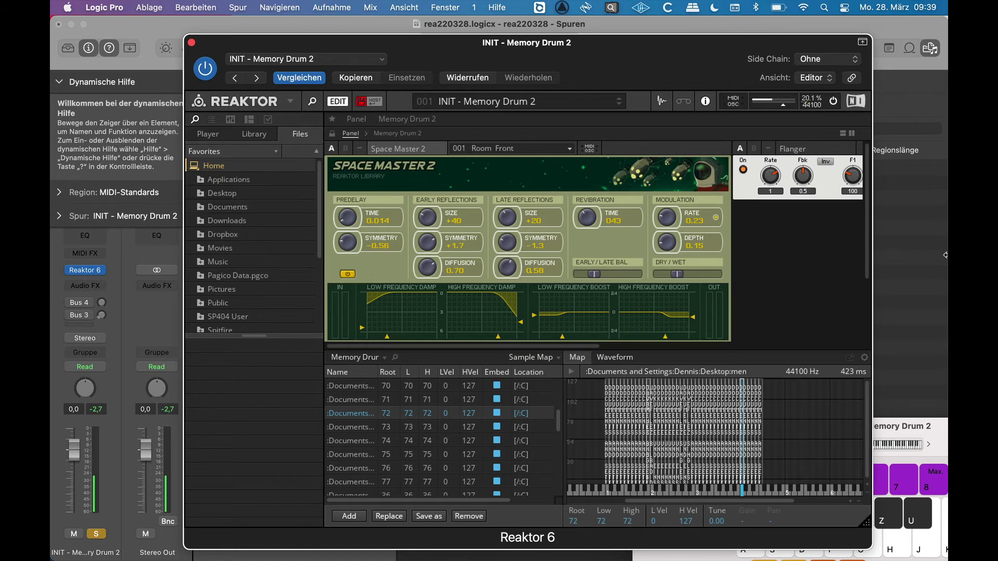
click(867, 221)
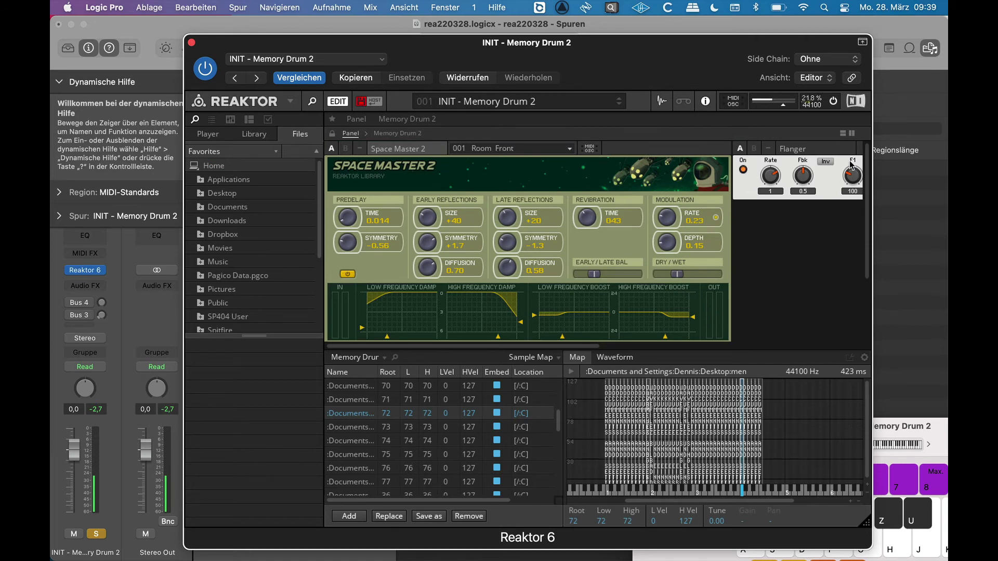
- Bring the Musik-Tastatur keyboard window in front of the Reaktor window
click(163, 378)
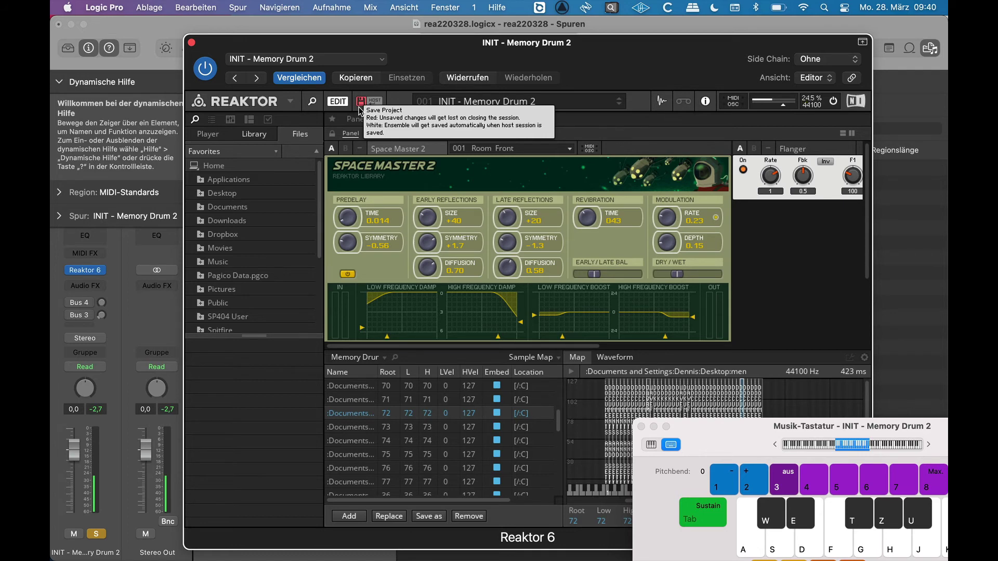
- Save the ensemble with File > Save As as MemoryDrum 2.ens in the COLLIDZ_1.0.1 folder
click(291, 101)
mouse_move(299, 119)
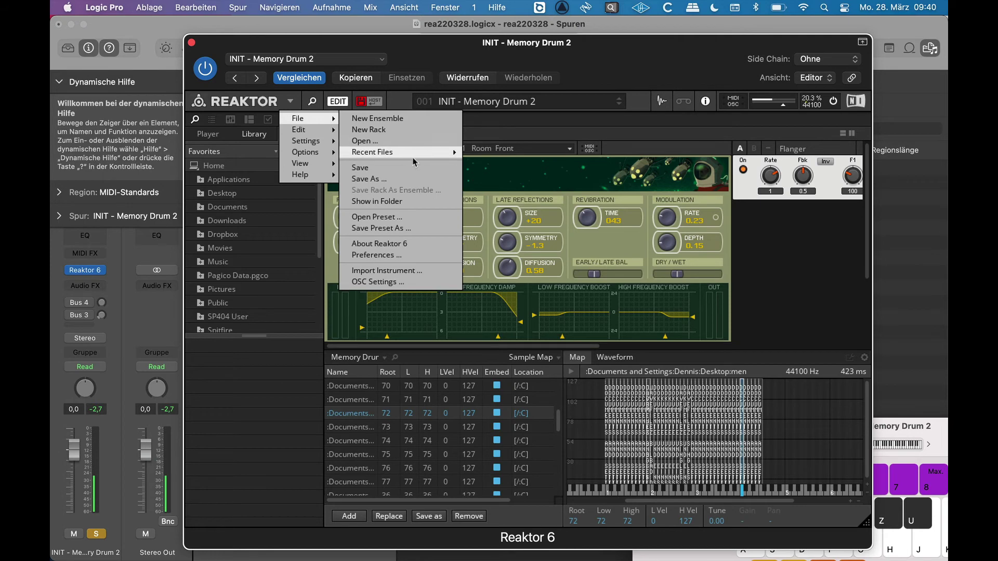
click(404, 178)
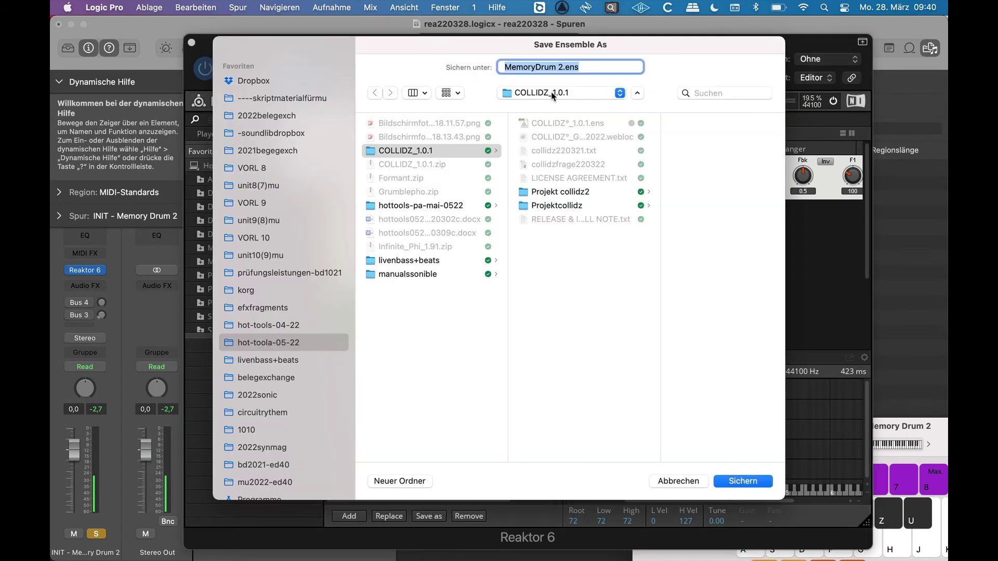
key(Return)
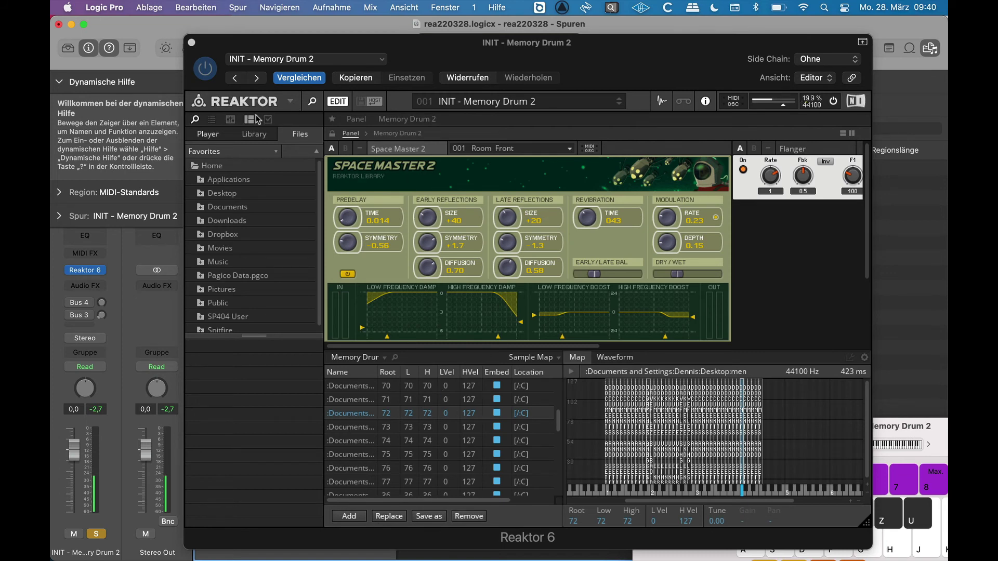
click(290, 101)
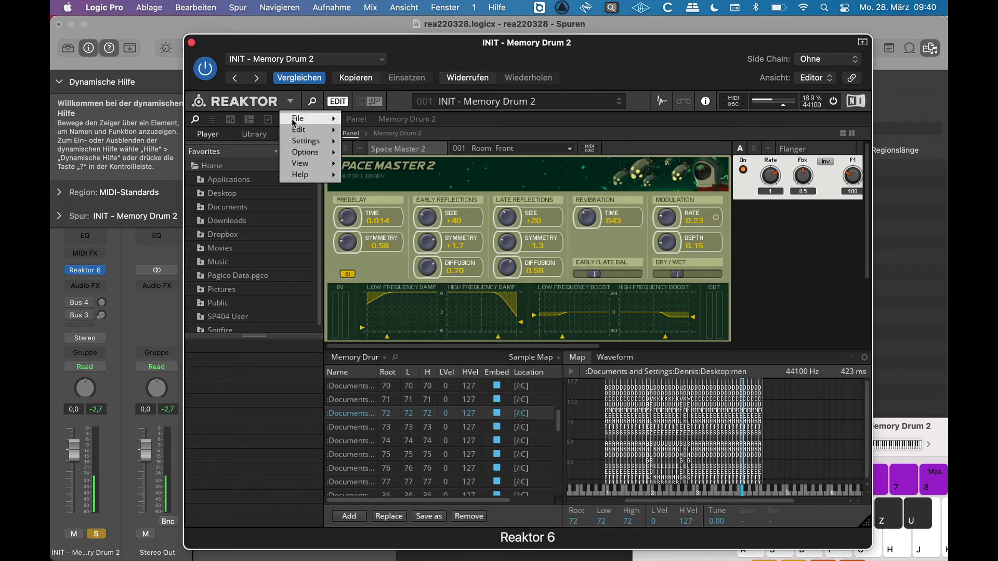
mouse_move(294, 123)
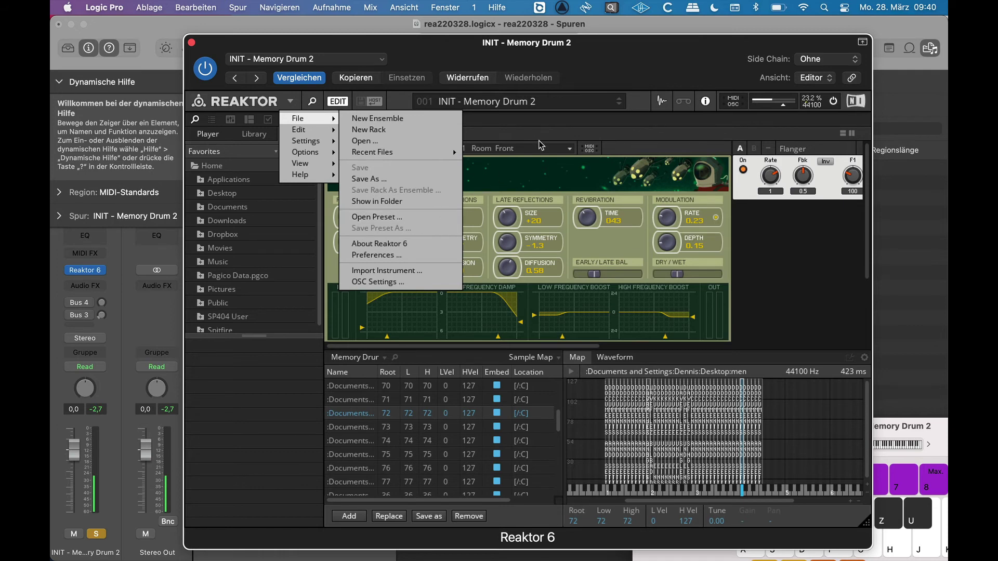
- Dismiss the menu and list Space Master 2's embedded Bank 1 snapshots, Room Front through Short Comb
click(212, 127)
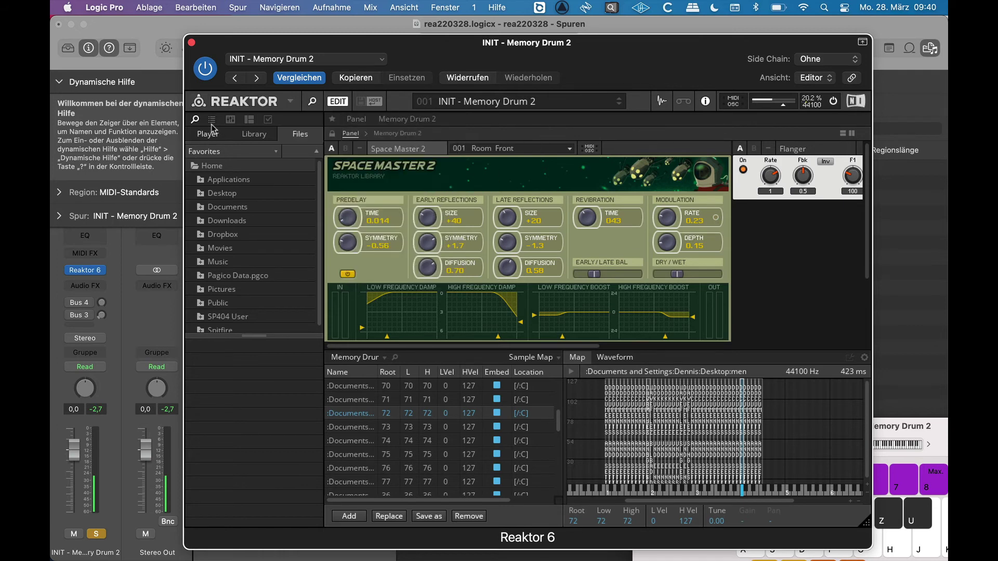
click(211, 120)
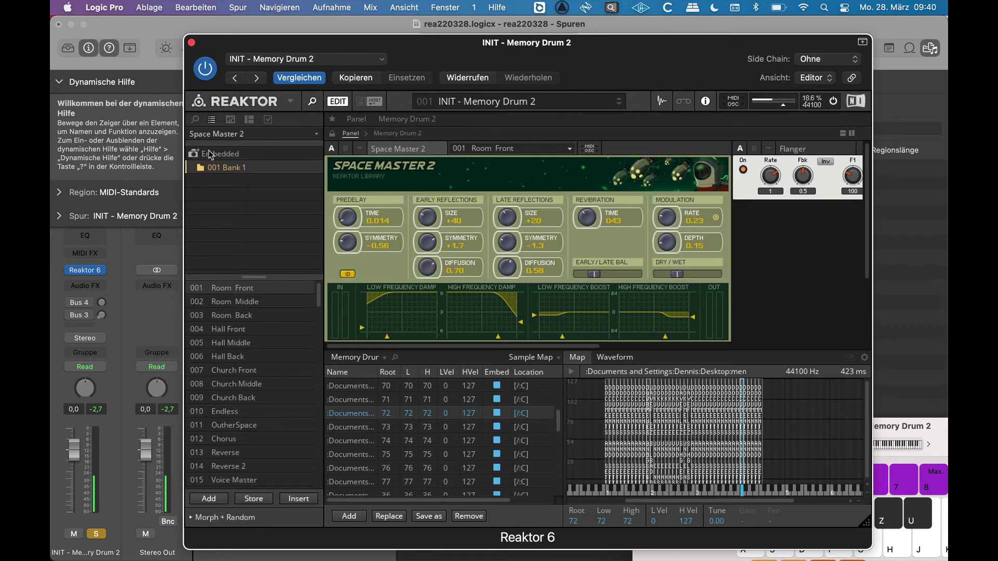
click(221, 155)
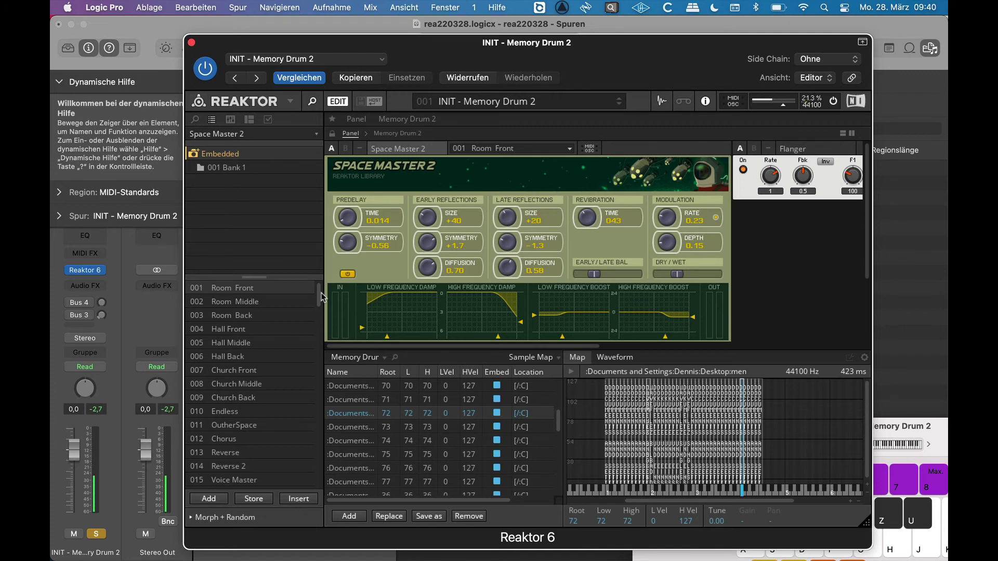
scroll(321, 292, down, 2)
scroll(320, 286, up, 2)
- In the Main panelset, check only Ens - Memory Drum 2 so the other instrument panels are hidden
click(336, 101)
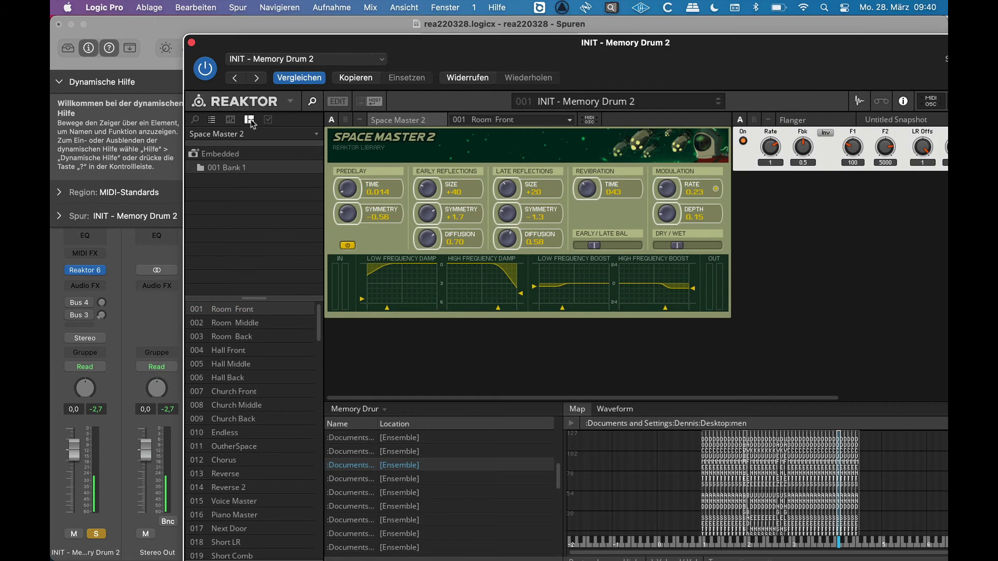
click(250, 120)
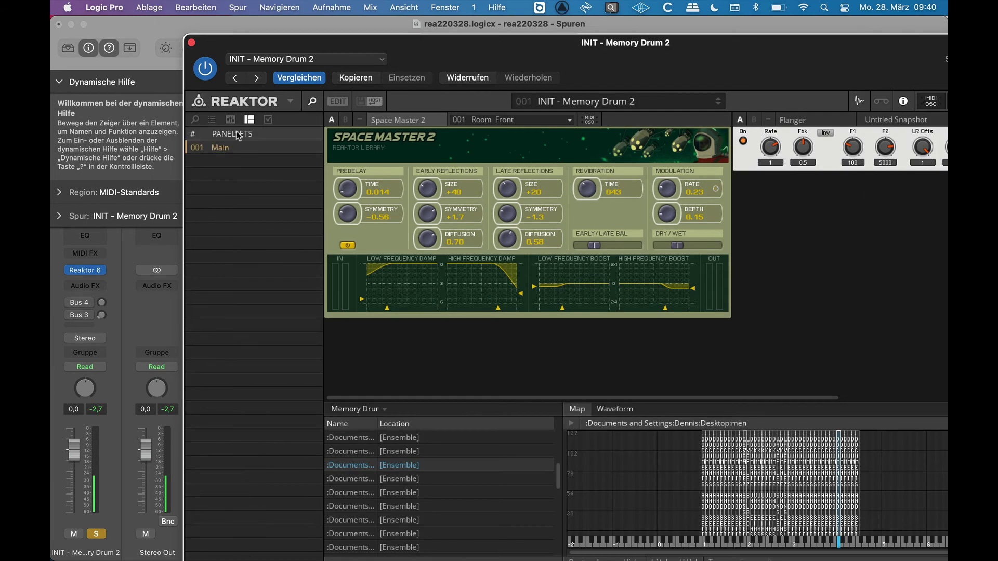
click(337, 101)
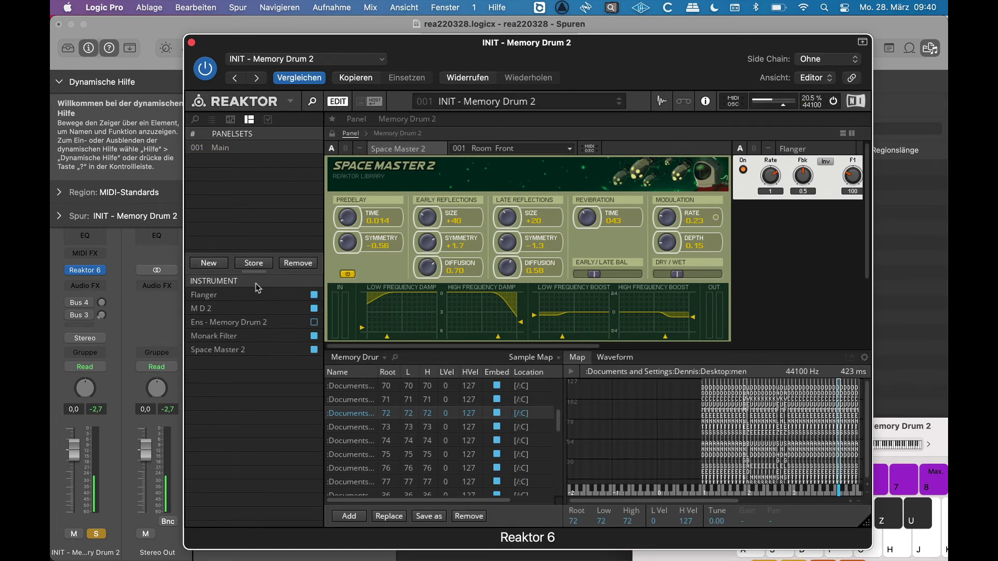
click(238, 320)
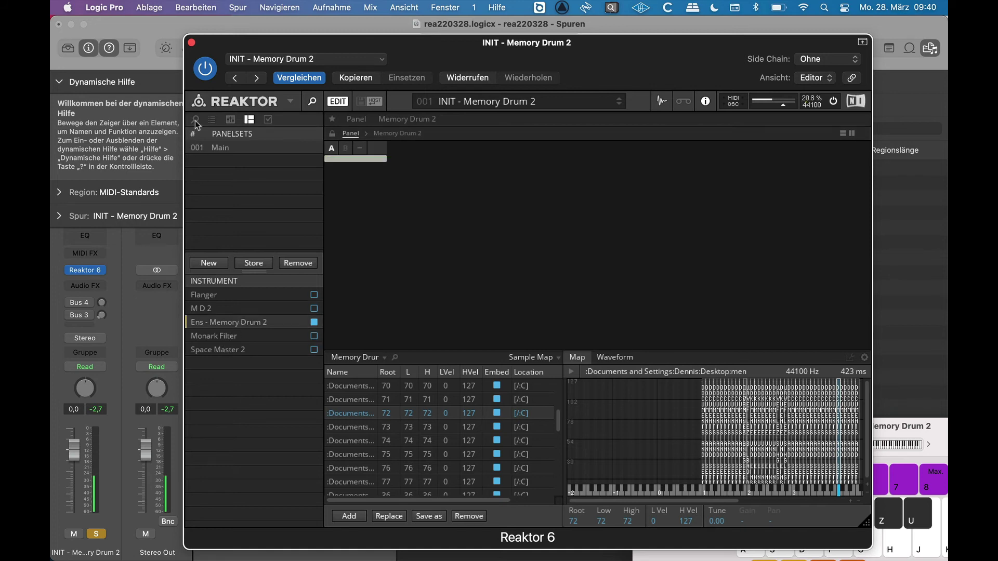
- Choose the Embedded snapshot bank and show the Memory Drum 2 ensemble's Function properties
click(212, 119)
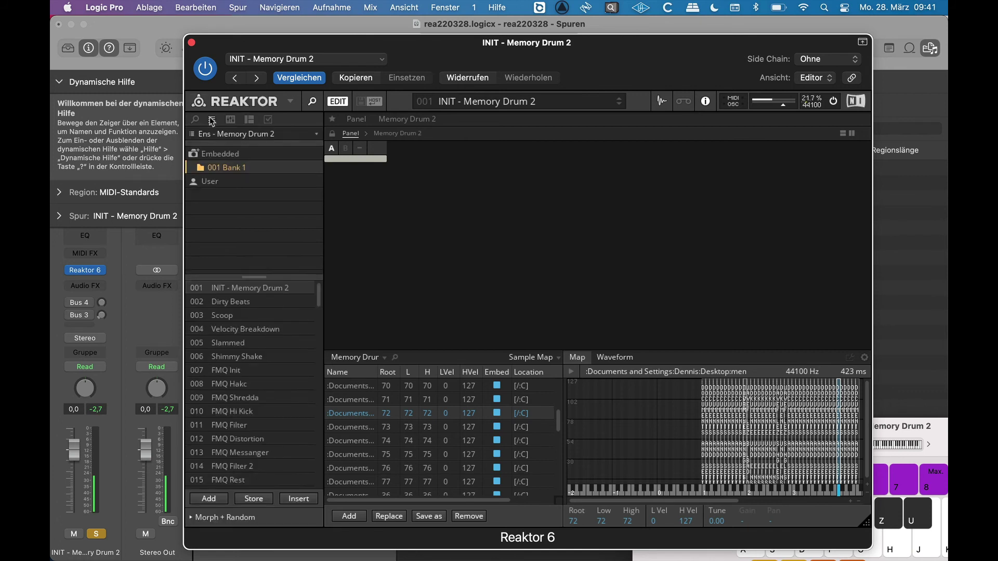
click(223, 155)
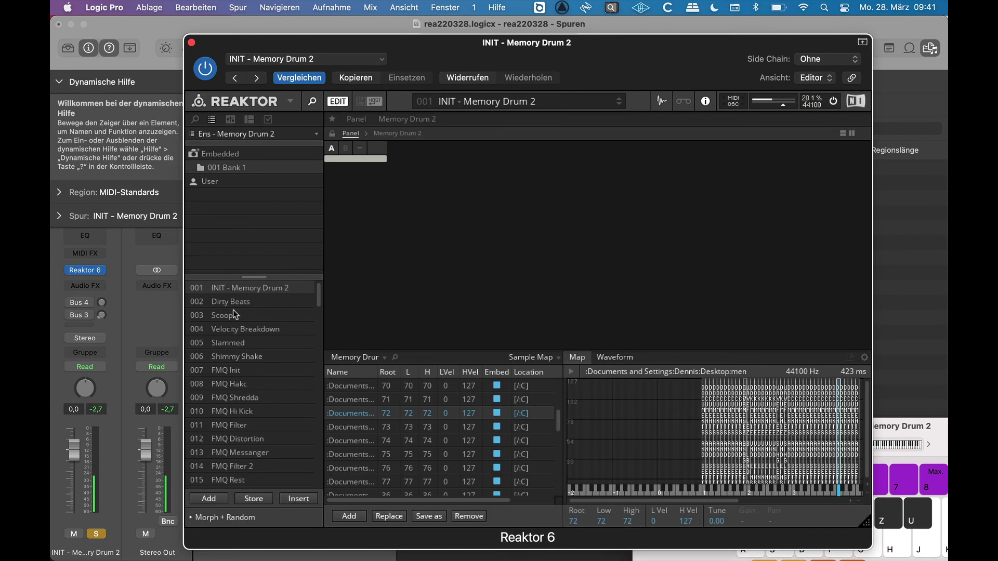
key(F4)
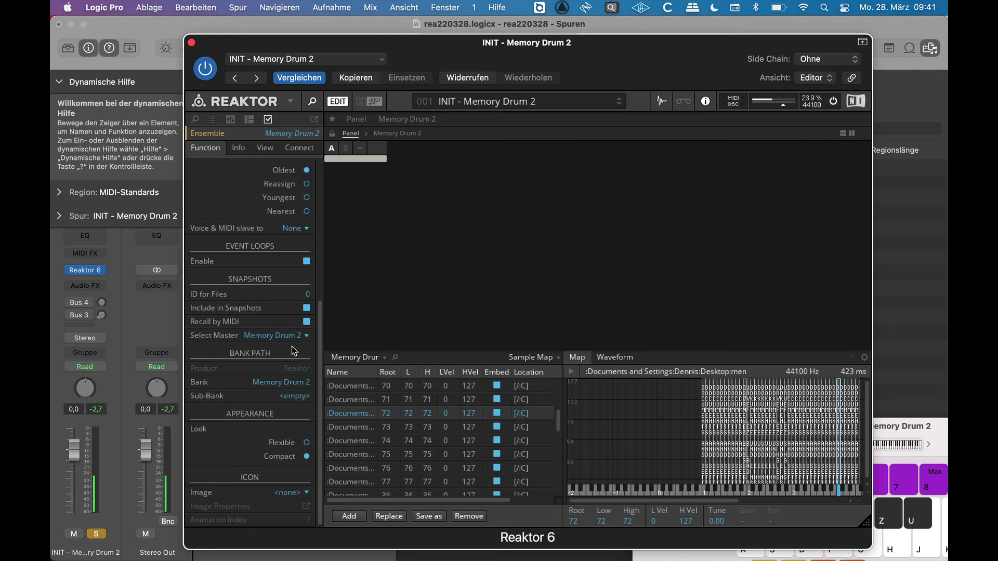
- Confirm Memory Drum 2 as snapshot master, then view the embedded Bank 1 snapshot list
click(308, 337)
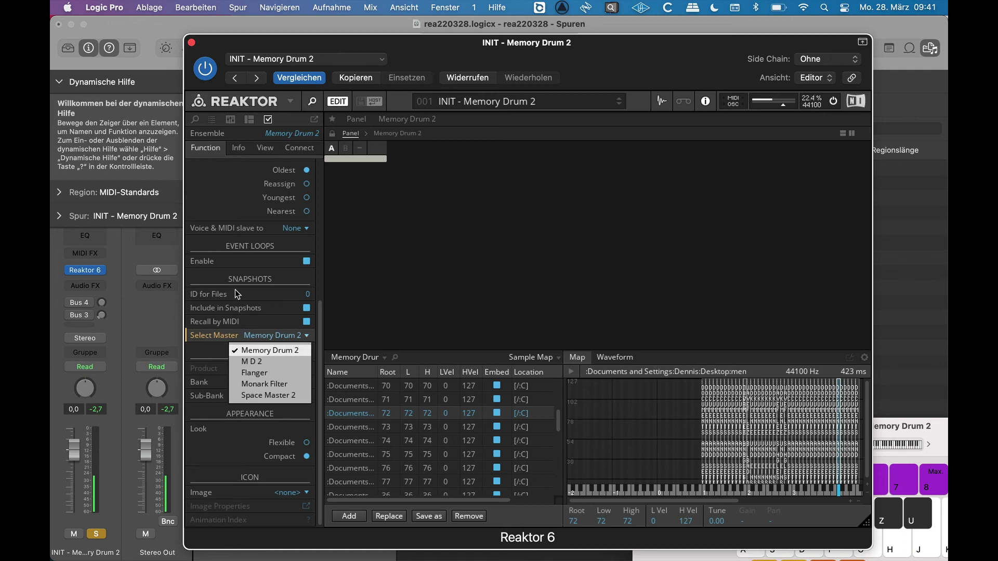
click(212, 120)
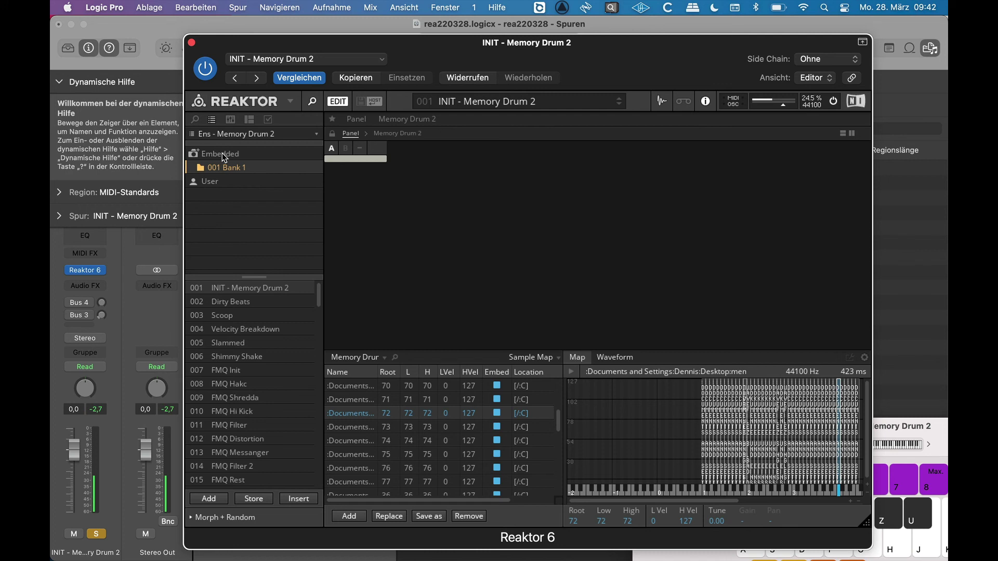
- Look through the User bank, then return to the Embedded Bank 1 snapshots, 001 INIT to 015 FMQ Rest
click(217, 182)
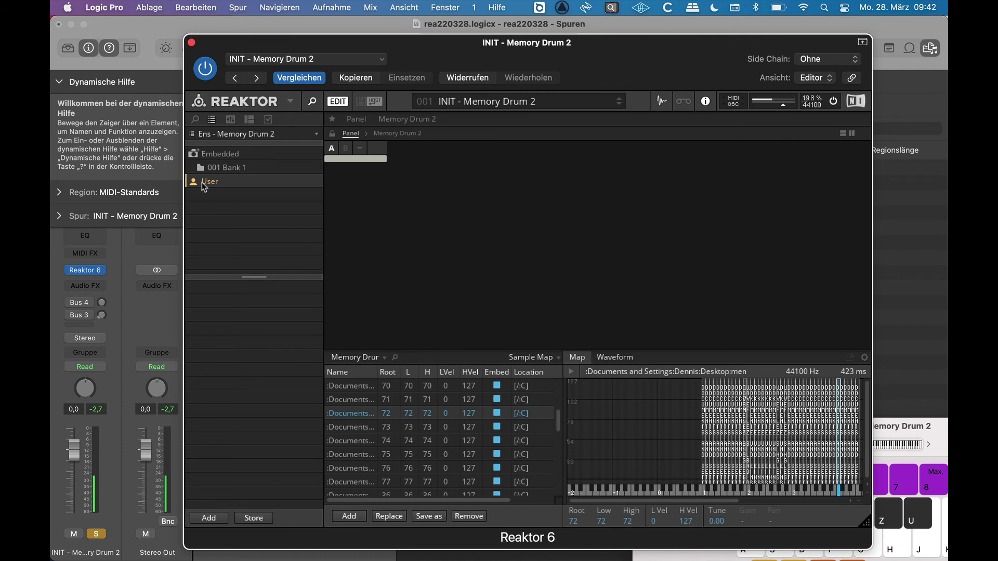
click(216, 153)
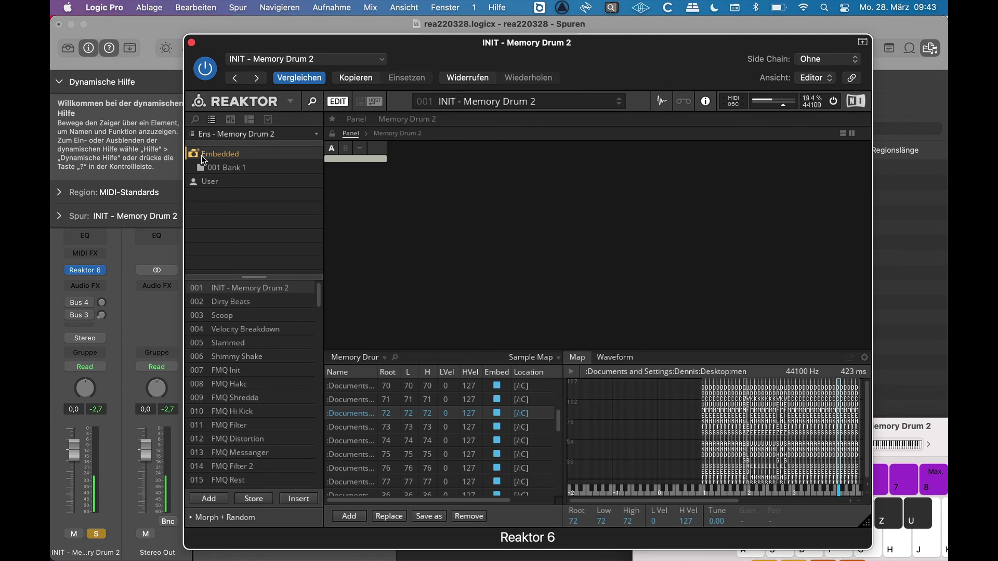
- Toggle edit mode and bring back the Function properties showing Memory Drum 2 as snapshot master
click(338, 102)
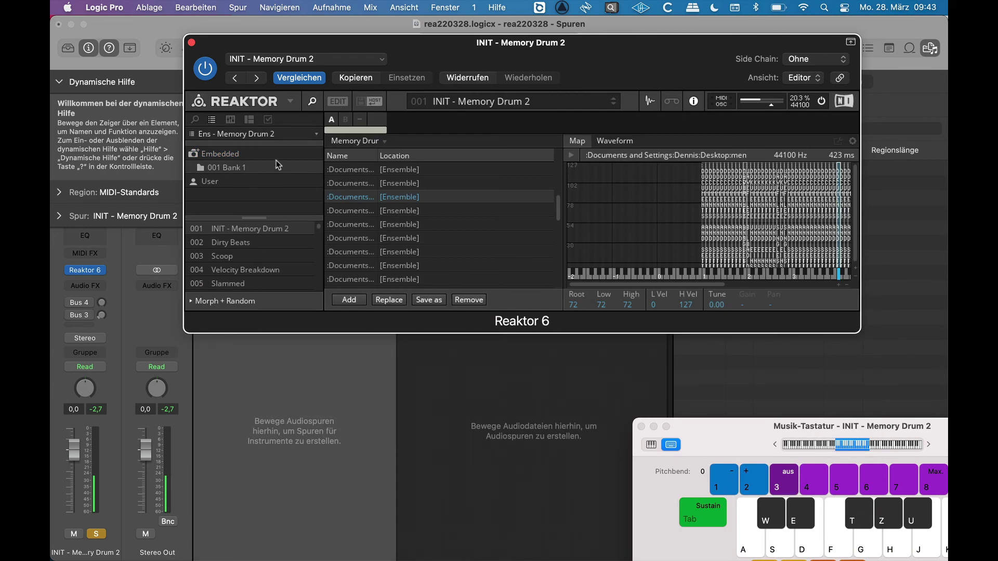
click(269, 121)
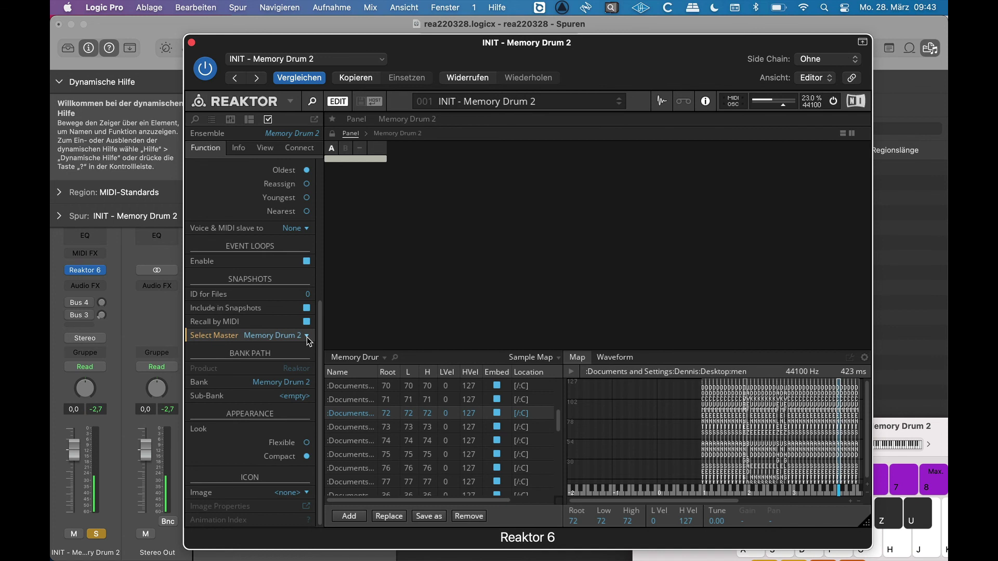